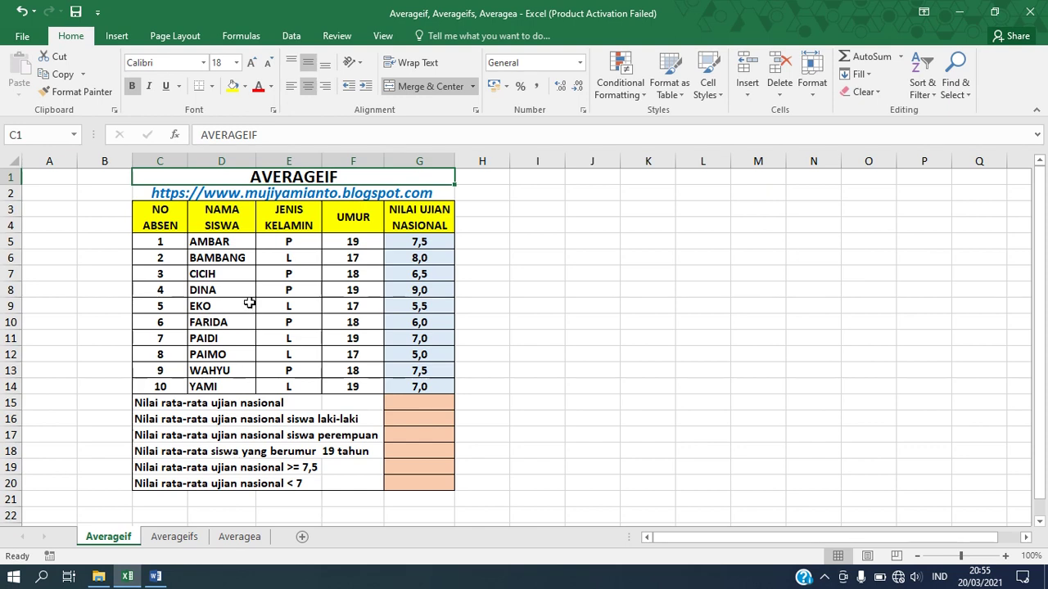
- Examine the student table's columns for attendance number, name, gender, age and national exam score
left_click(166, 210)
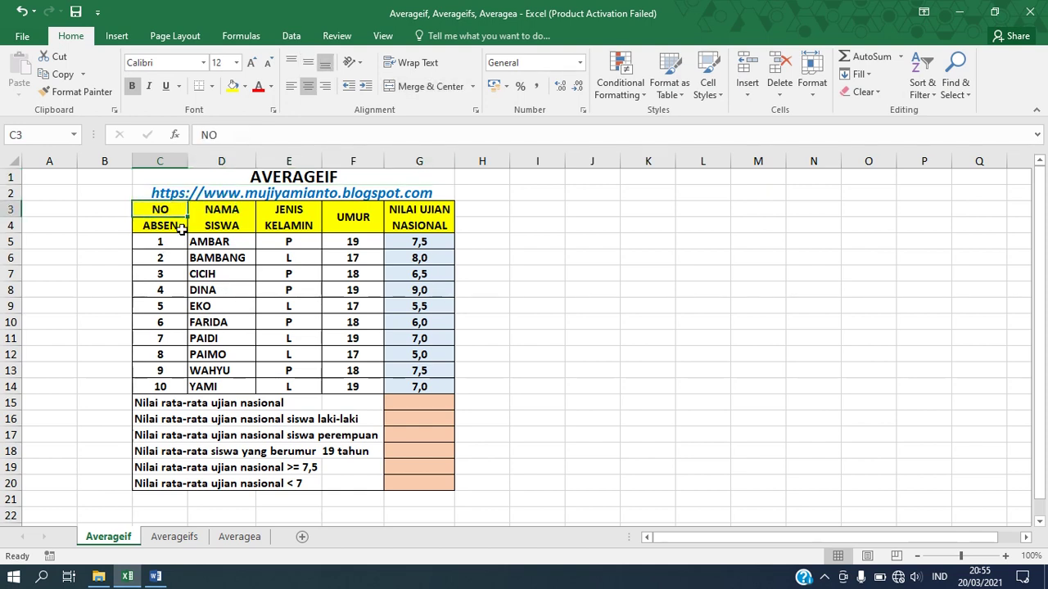
left_click(160, 243)
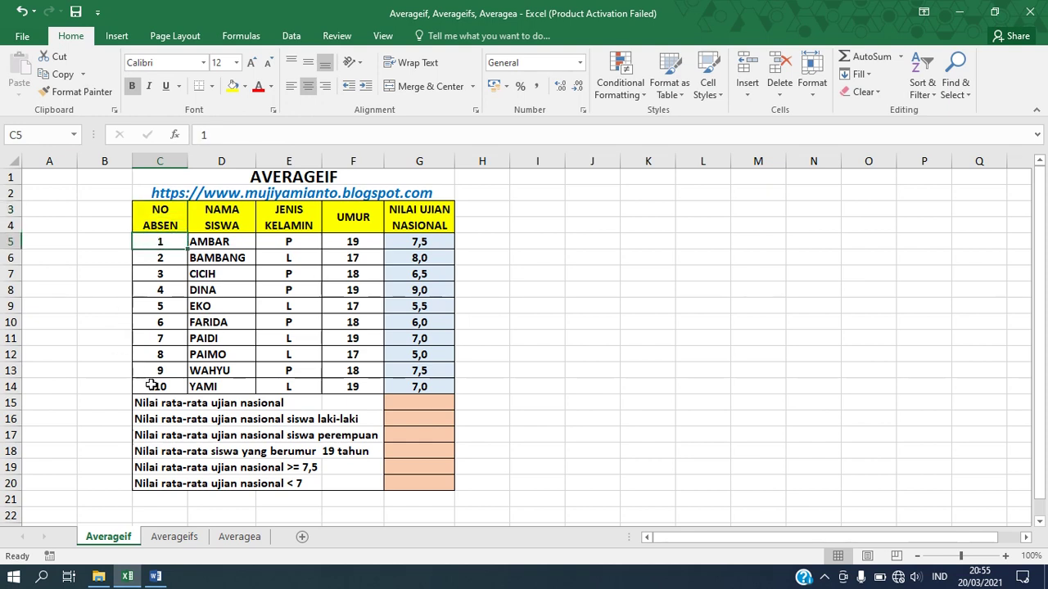
left_click(240, 221)
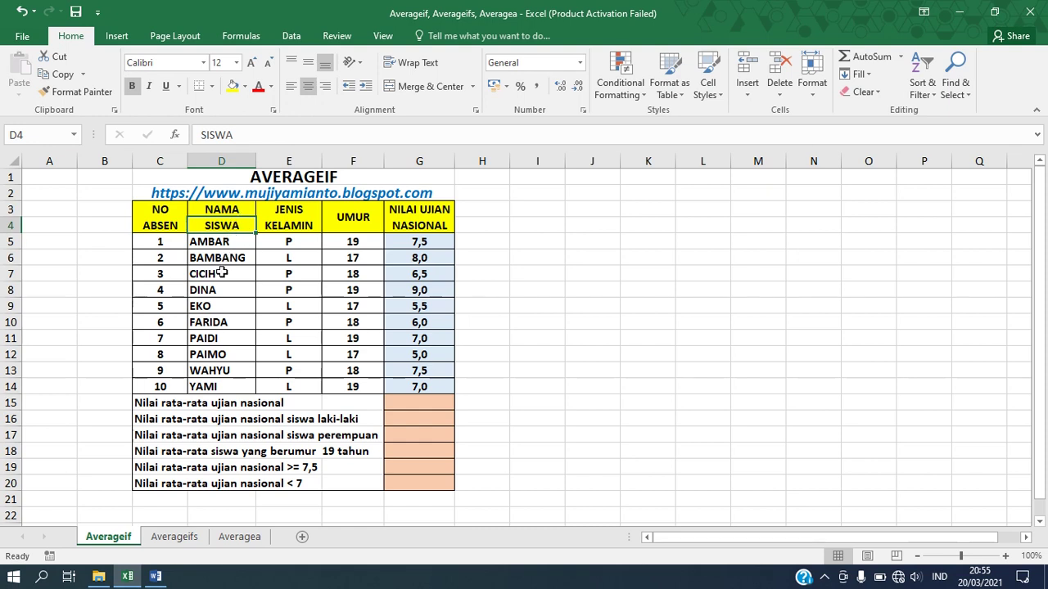
left_click(313, 222)
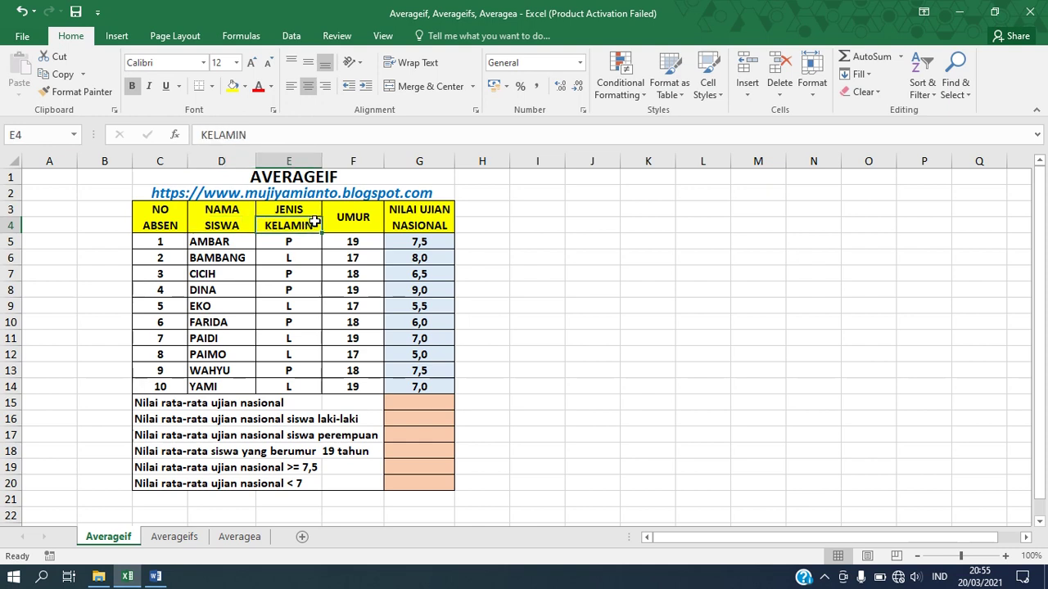
left_click(303, 241)
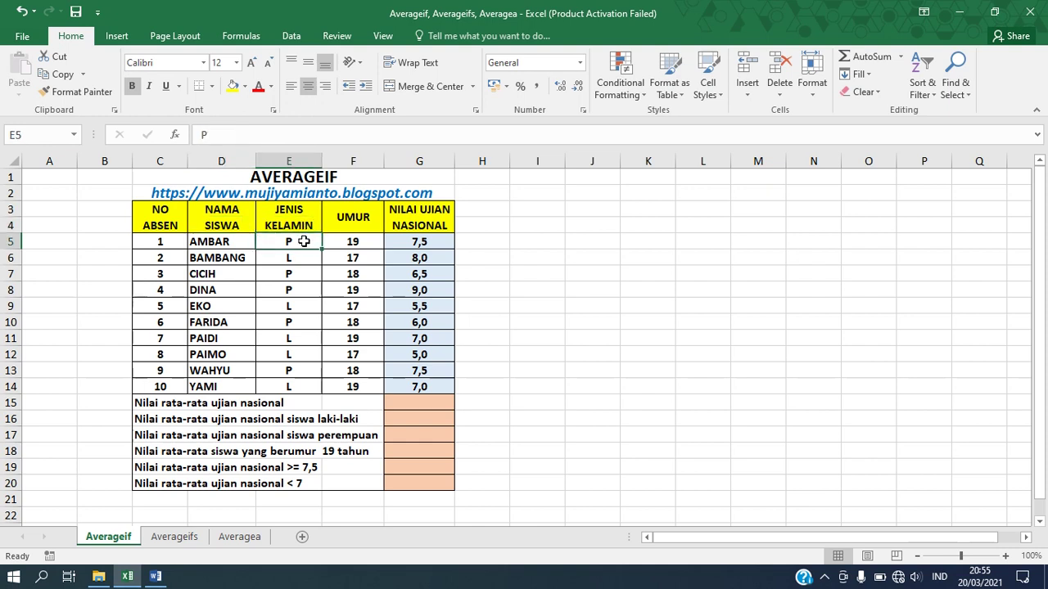
left_click(300, 260)
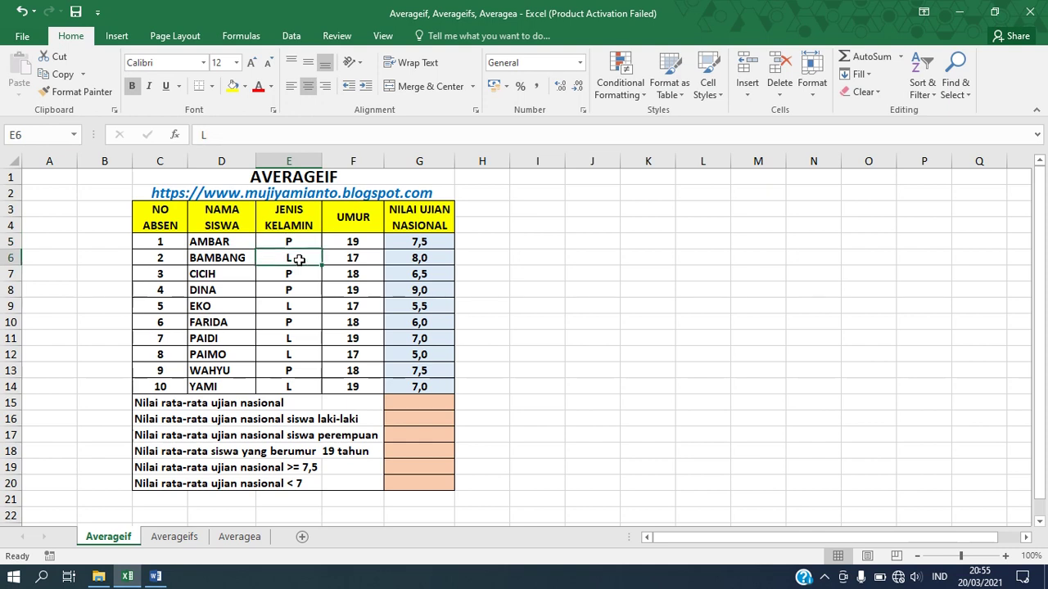
left_click(373, 218)
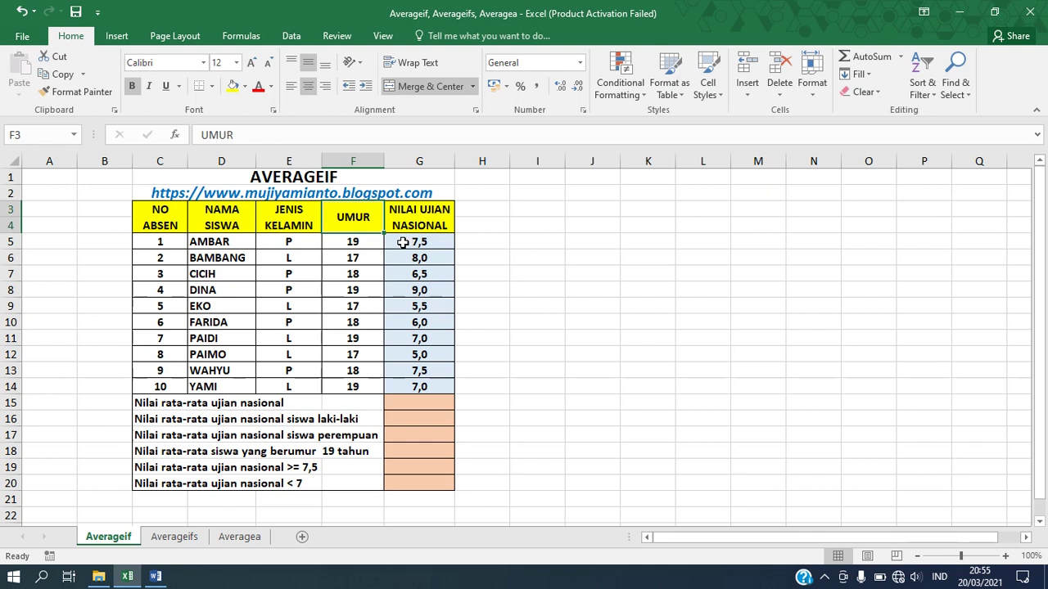
left_click(238, 256)
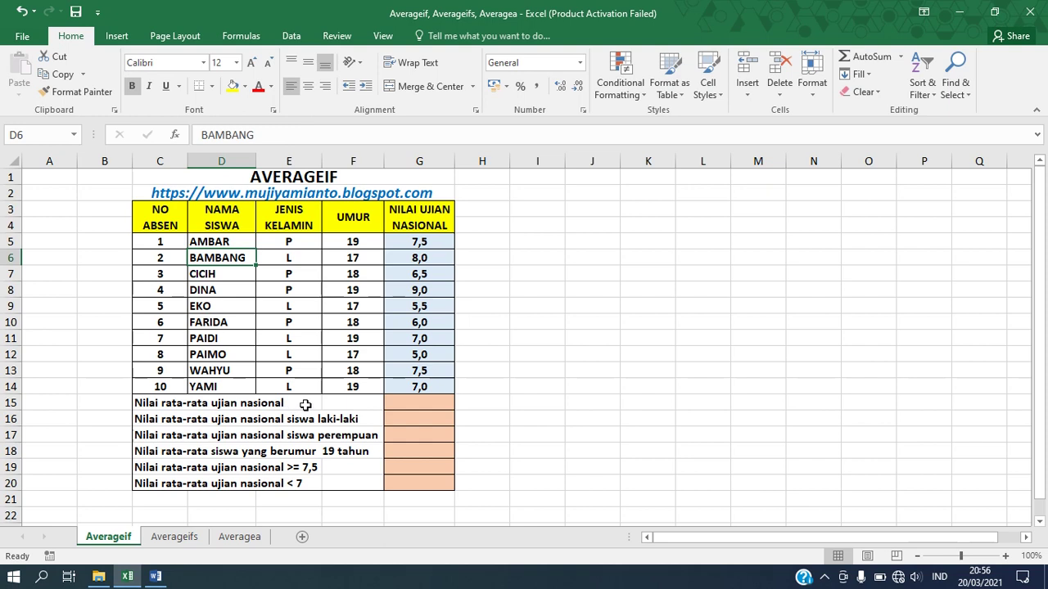
- Calculate the overall national exam average in G15 with =AVERAGE(G5:G14)
left_click(422, 401)
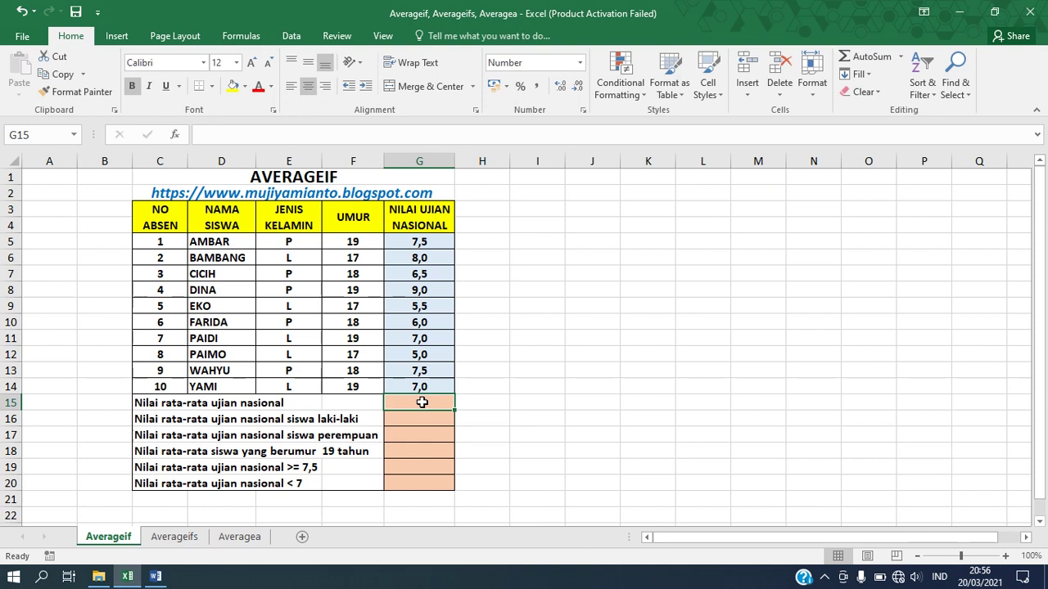
type("=")
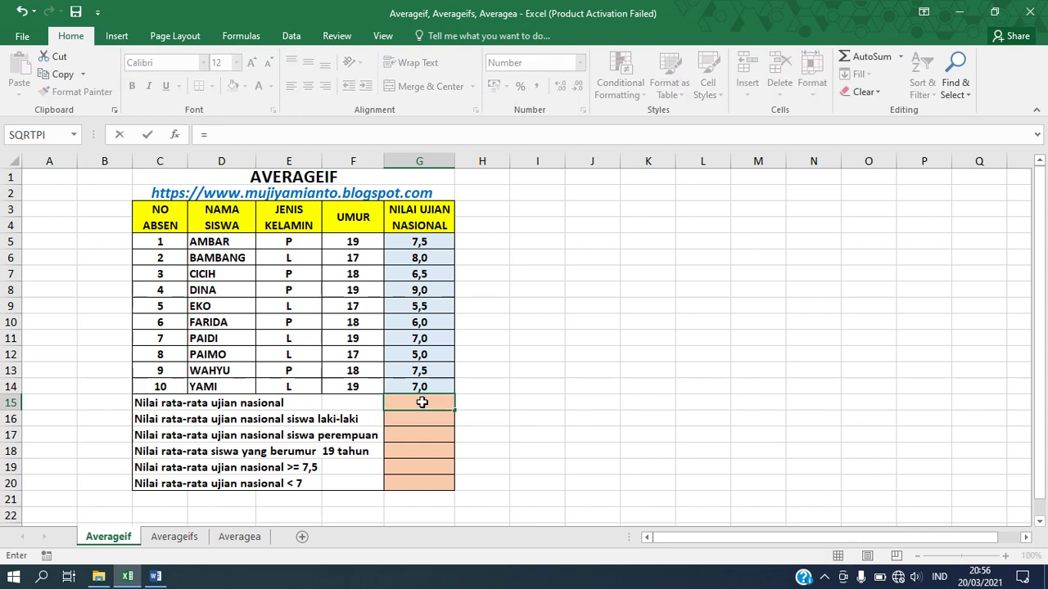
type("AVERAG")
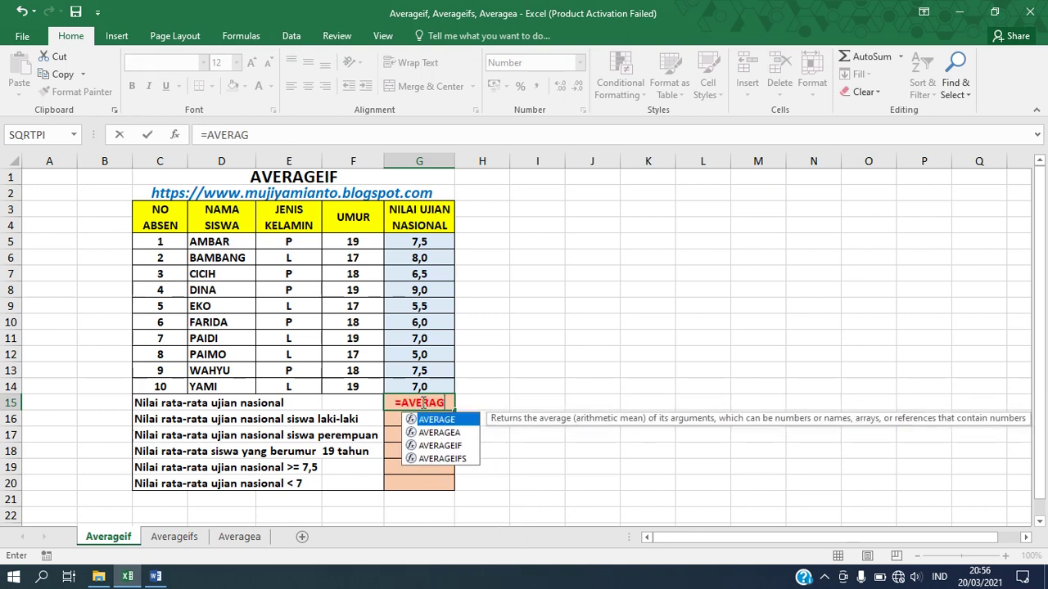
type("E(")
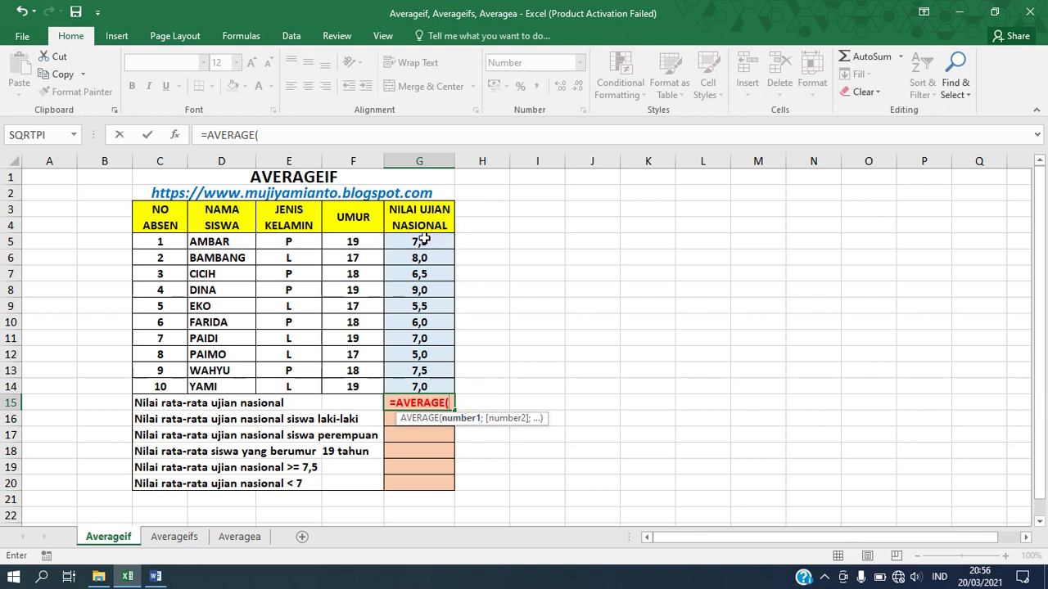
left_click_drag(424, 239, 419, 378)
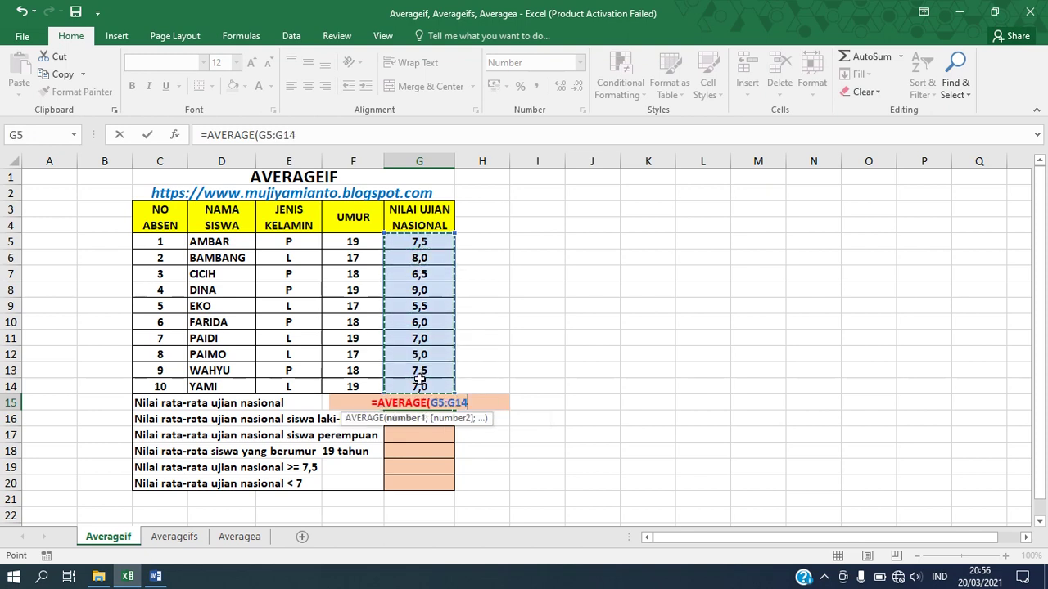
type(")")
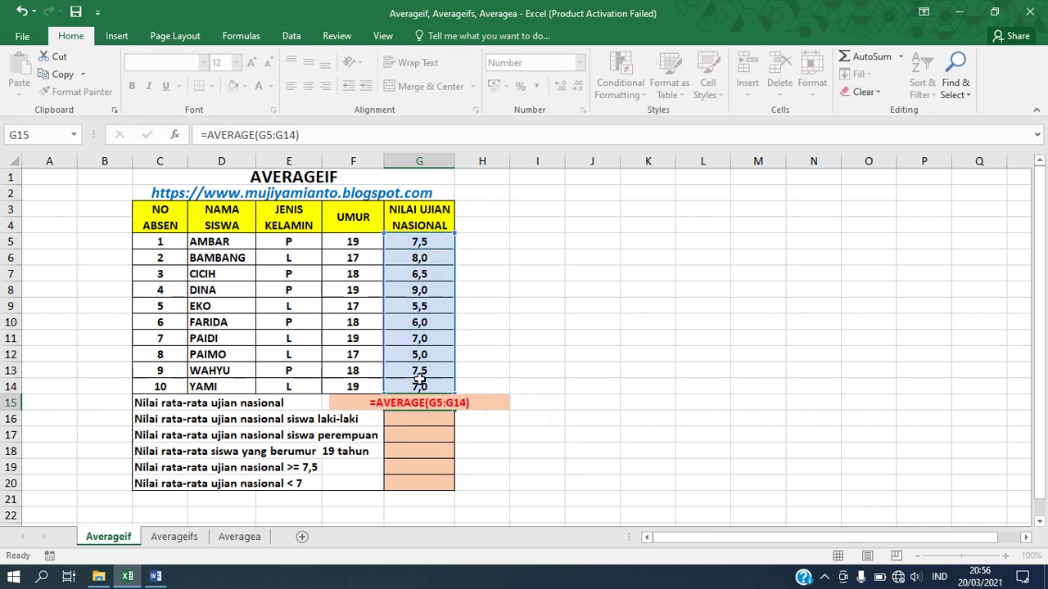
key("Return")
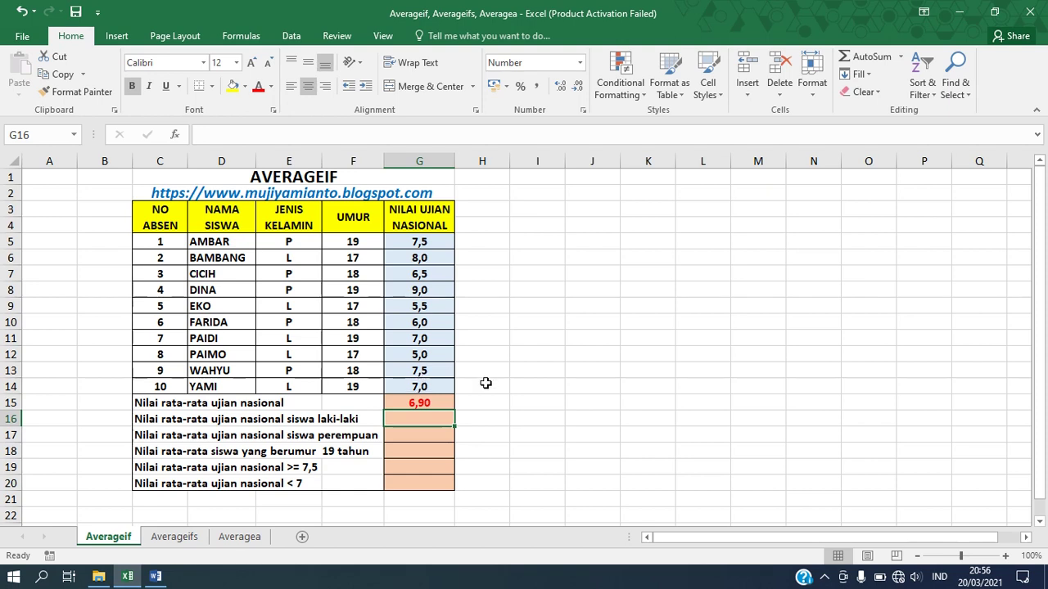
left_click(440, 403)
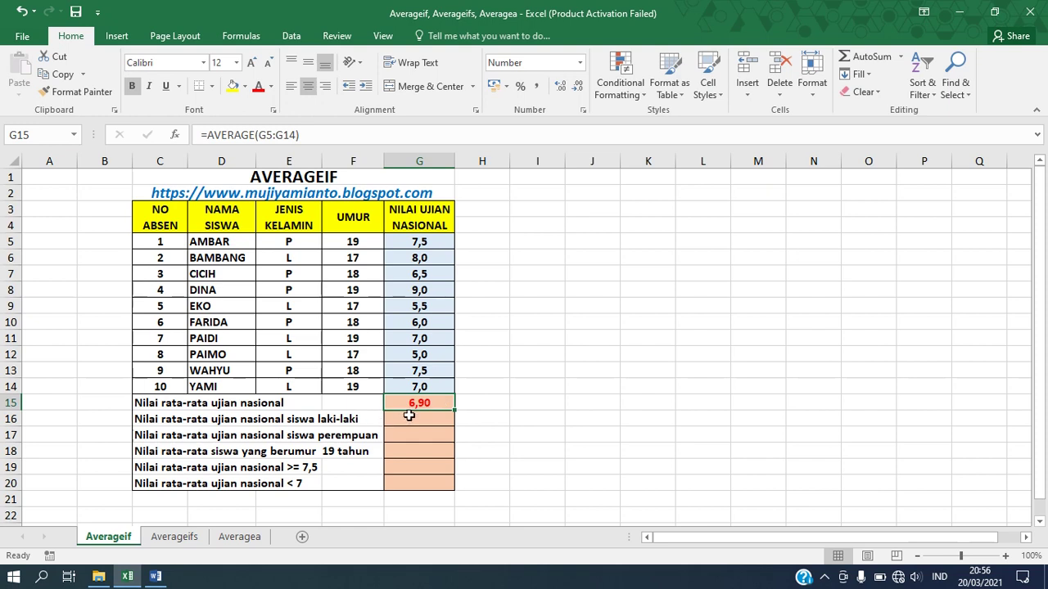
- Calculate the male students' national exam average in G16 with =AVERAGEIF(E5:E14;E6;G5:G14)
left_click(410, 416)
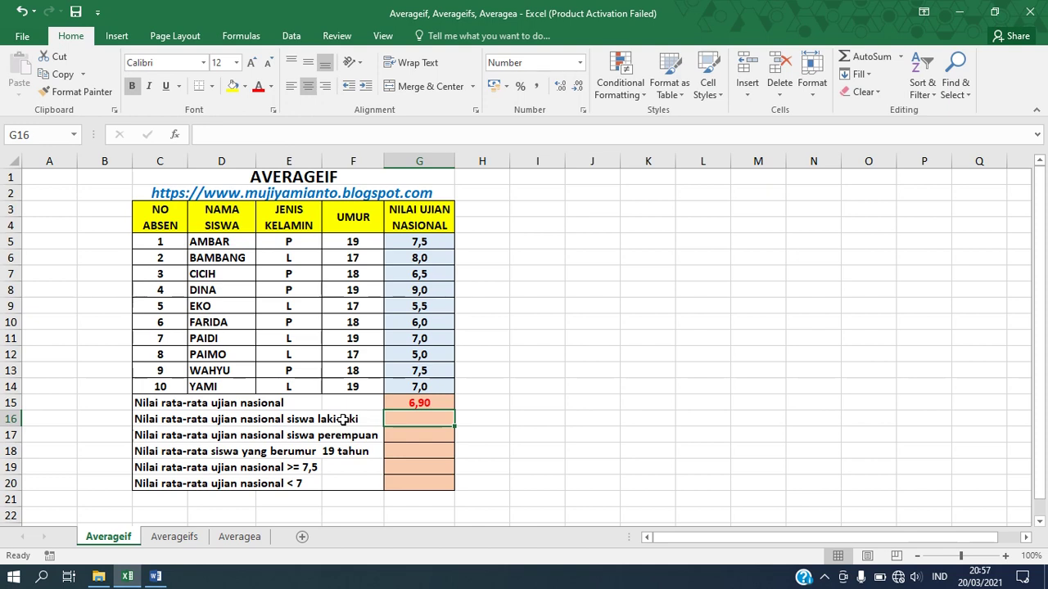
type("=")
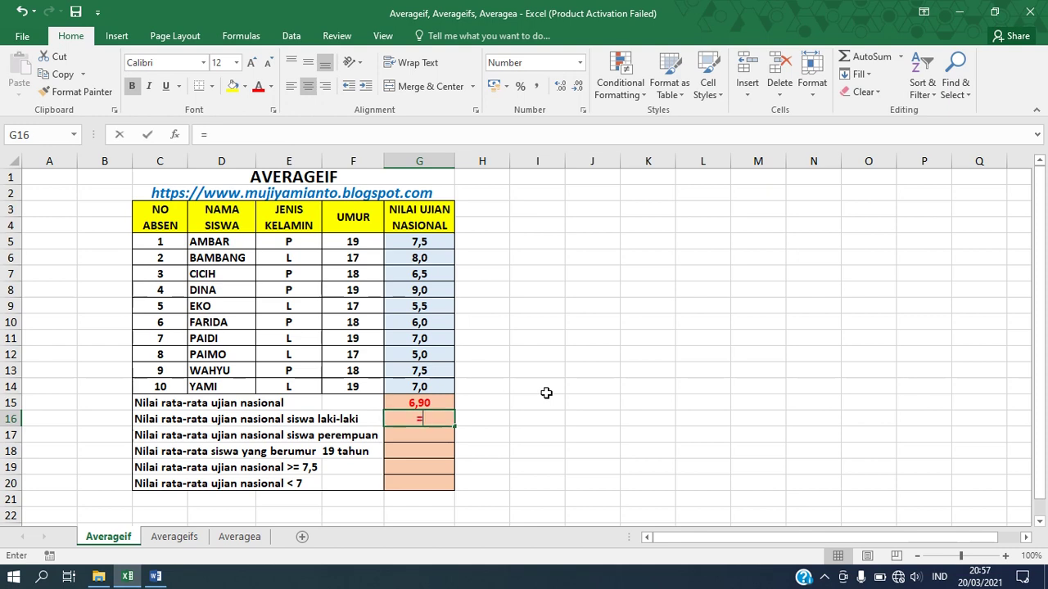
type("AVE")
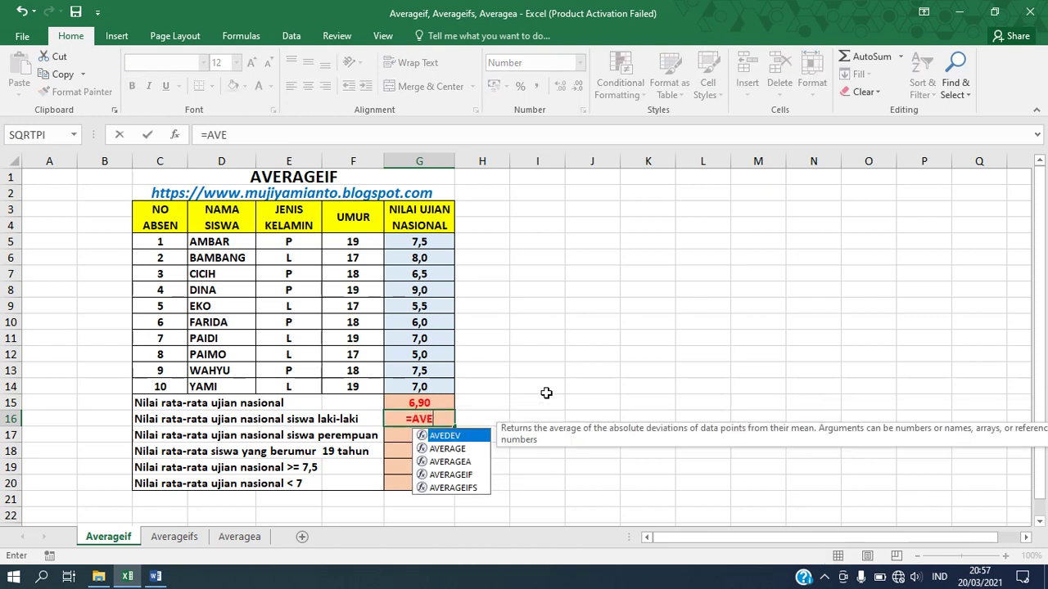
type("RAGEIF(")
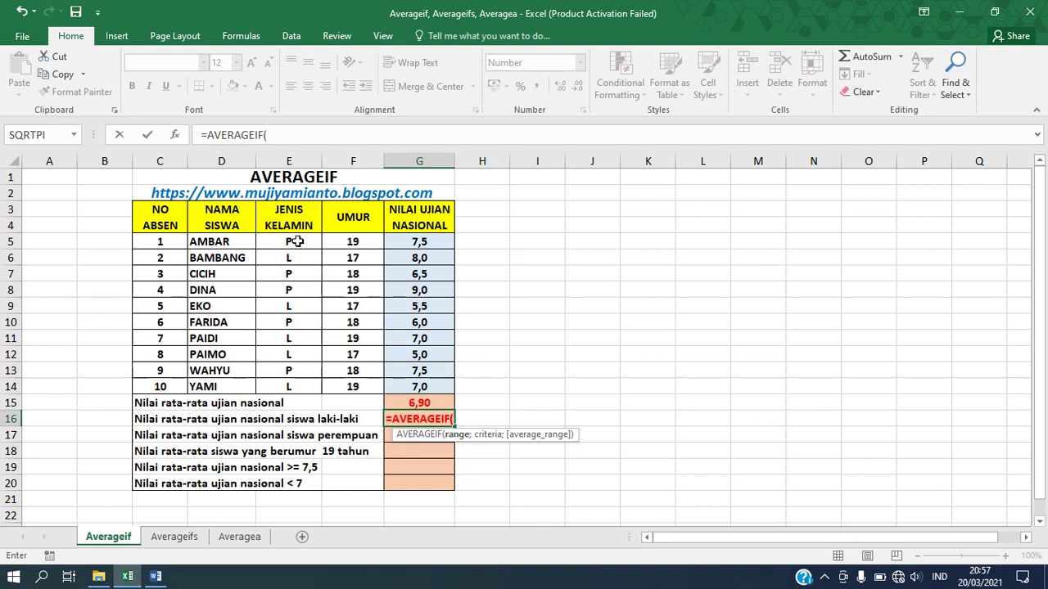
left_click_drag(297, 241, 288, 388)
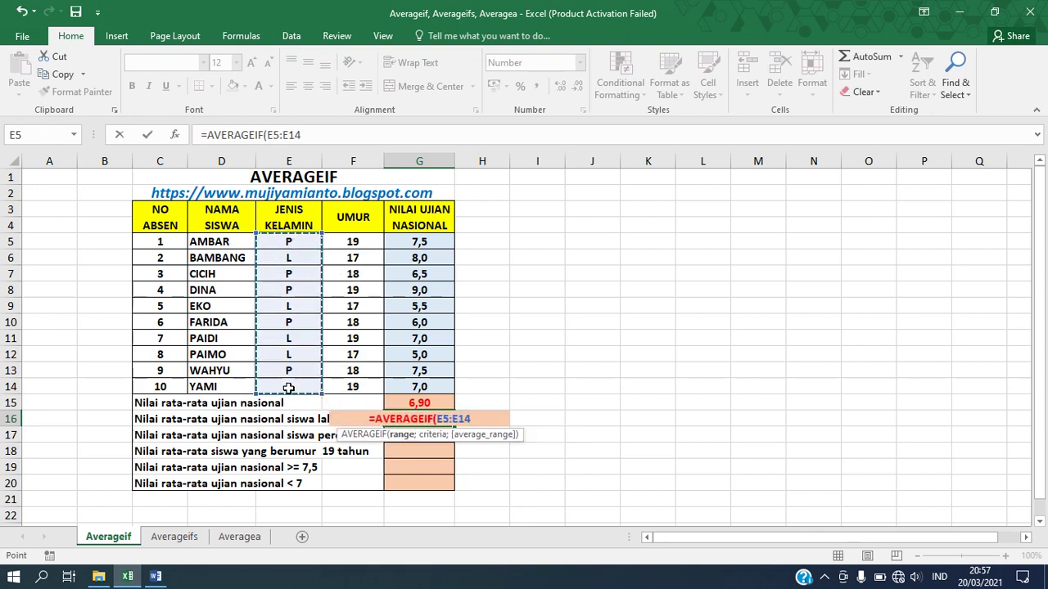
type(";")
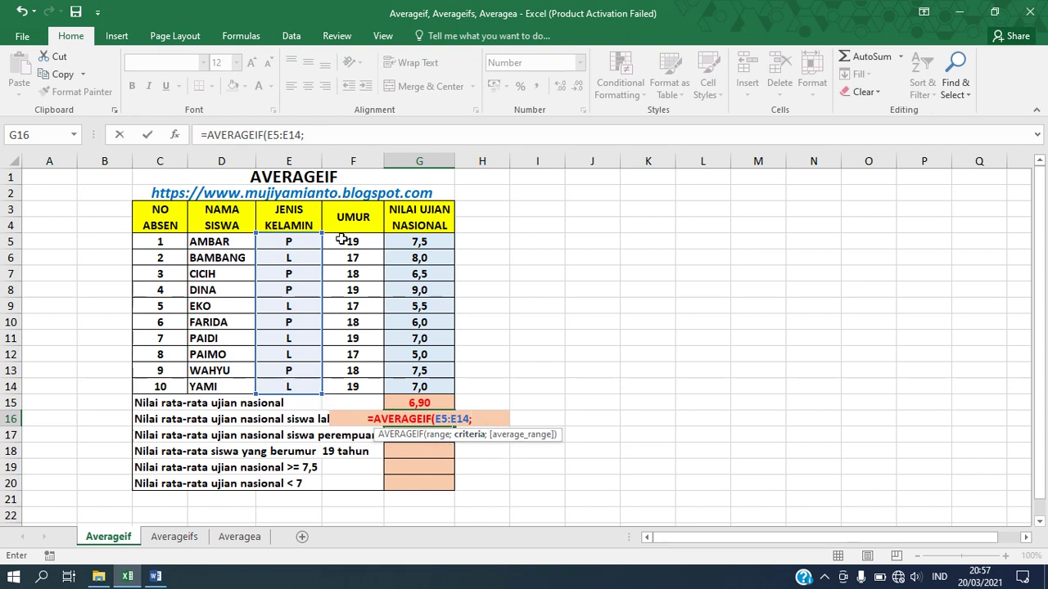
left_click(299, 258)
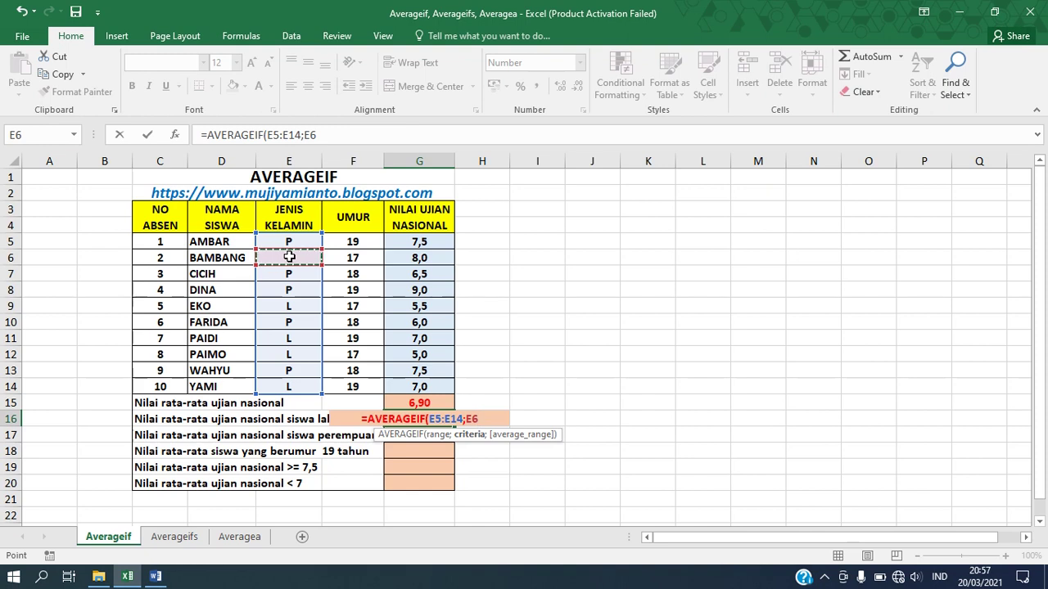
type(";")
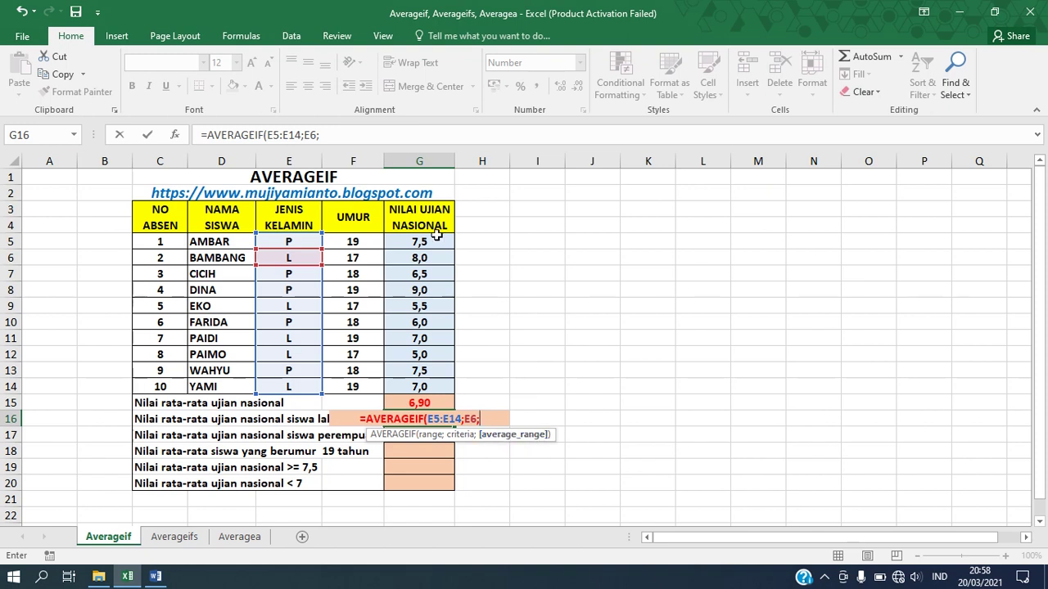
left_click_drag(425, 243, 415, 386)
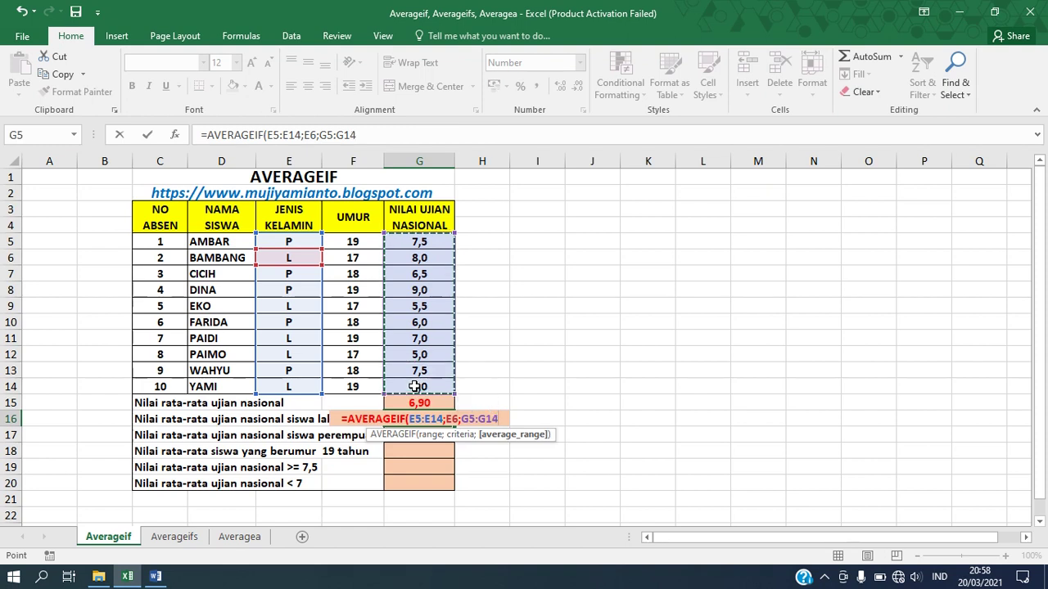
type(")")
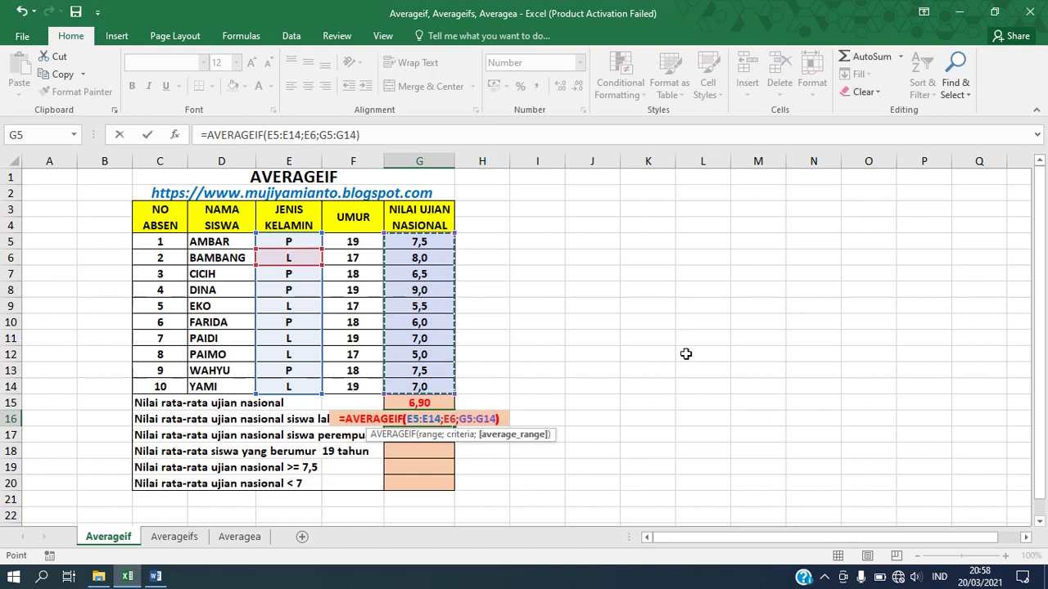
key("Return")
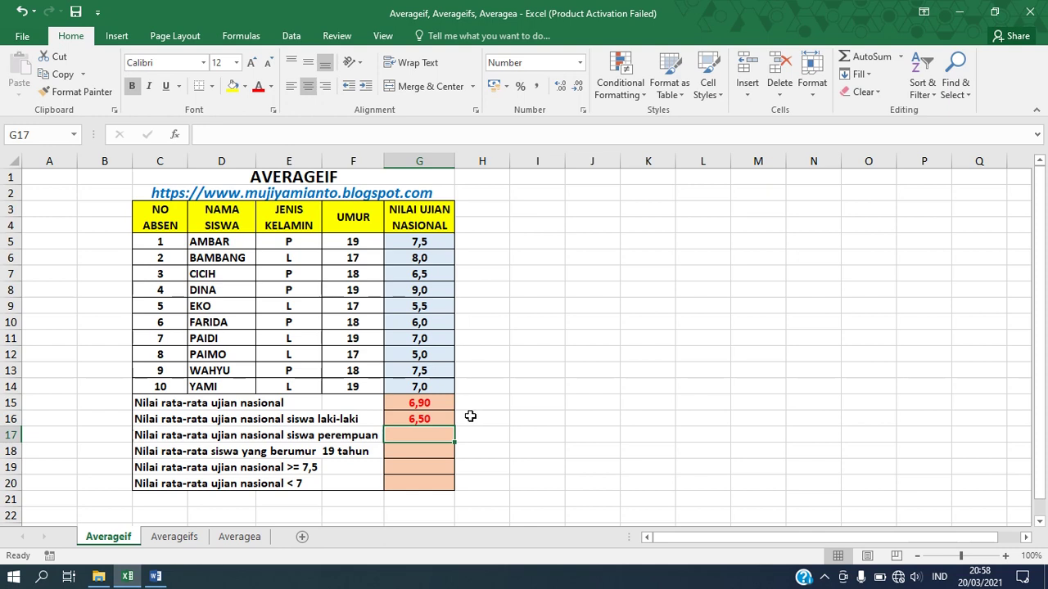
left_click(445, 420)
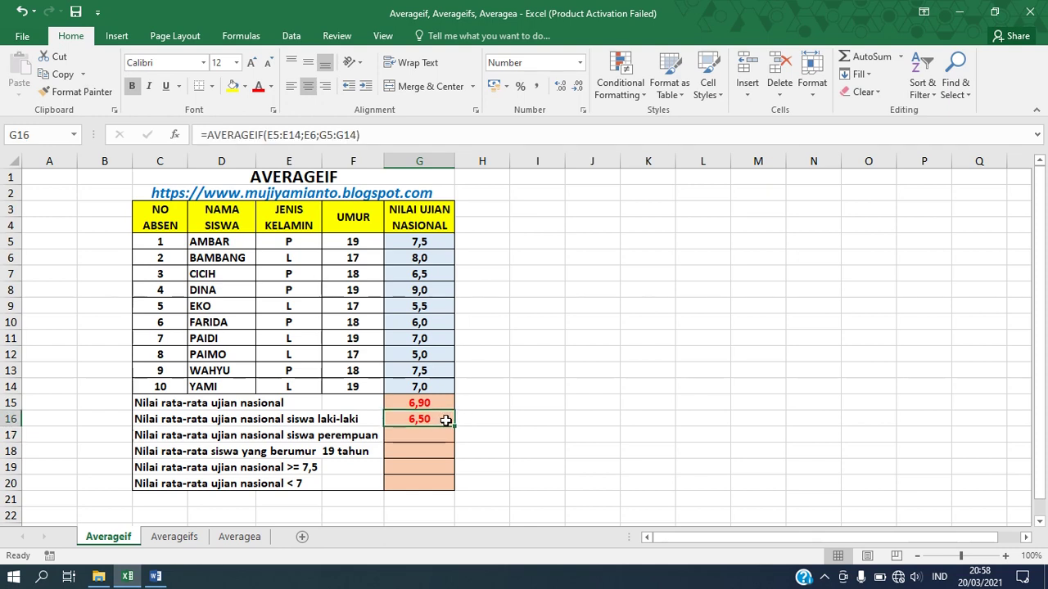
- Calculate the female students' national exam average in G17 with =AVERAGEIF(E5:E14;E7;G5:G14)
left_click(409, 435)
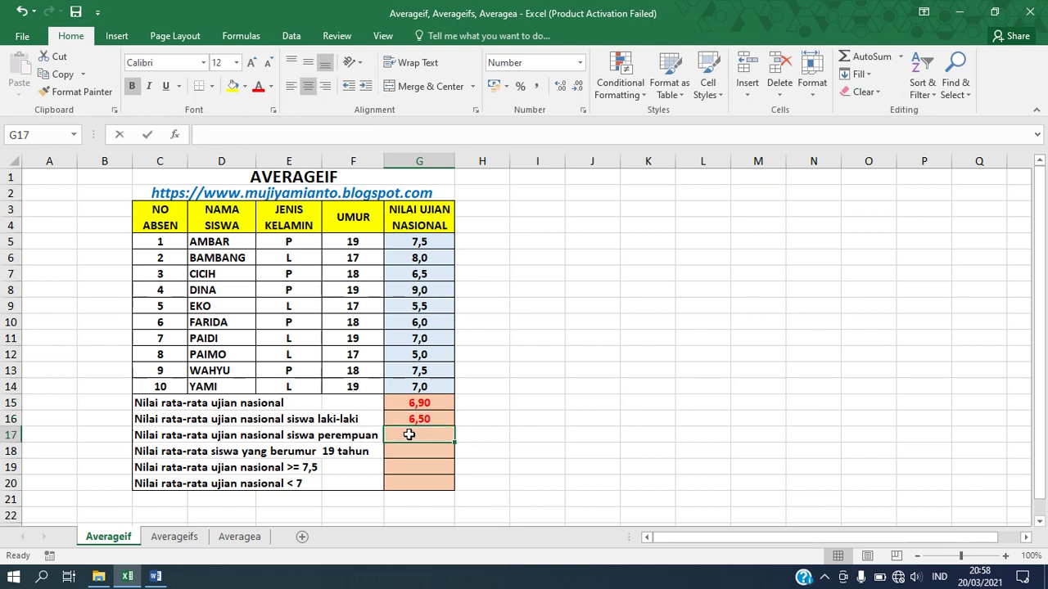
type("=AVE")
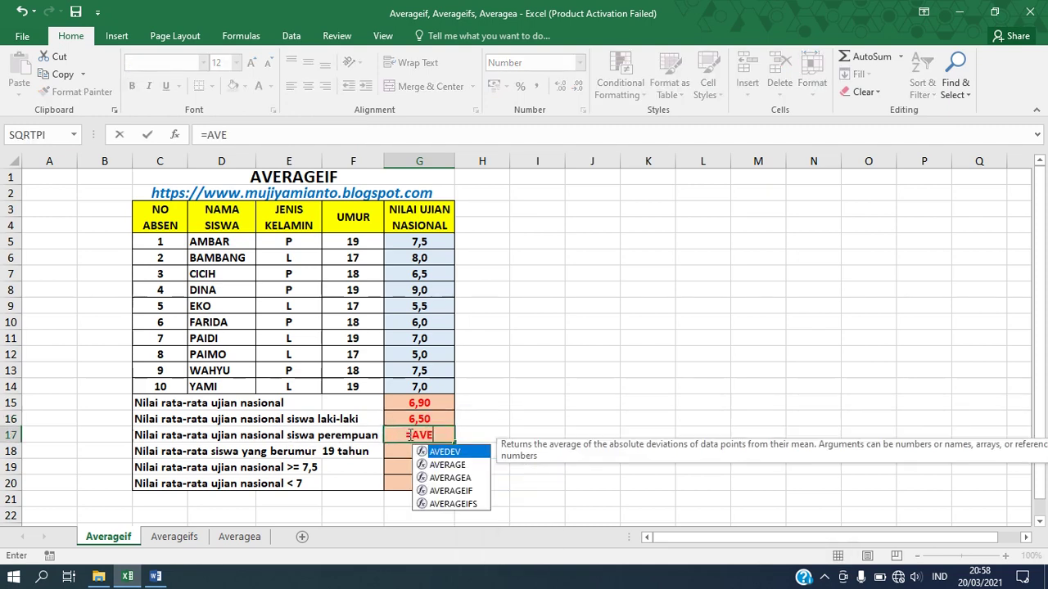
type("RAGEIF(")
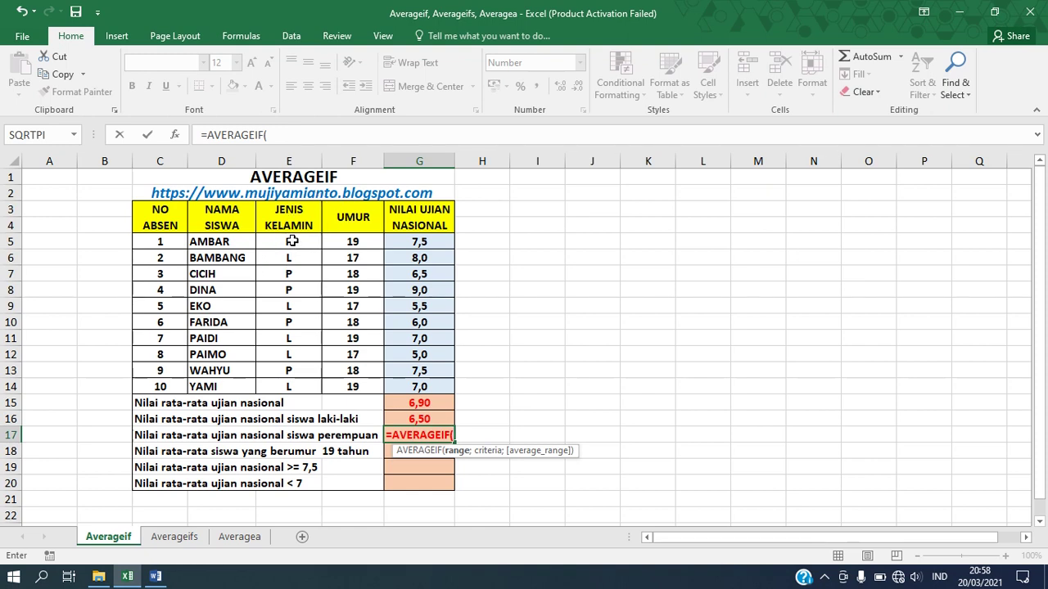
left_click_drag(293, 241, 293, 379)
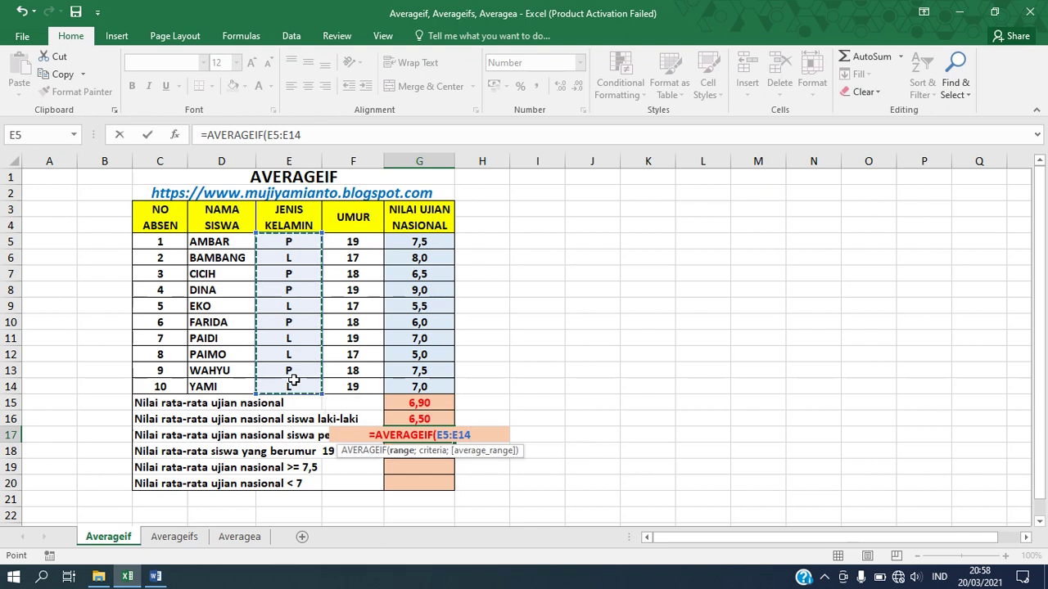
type(";")
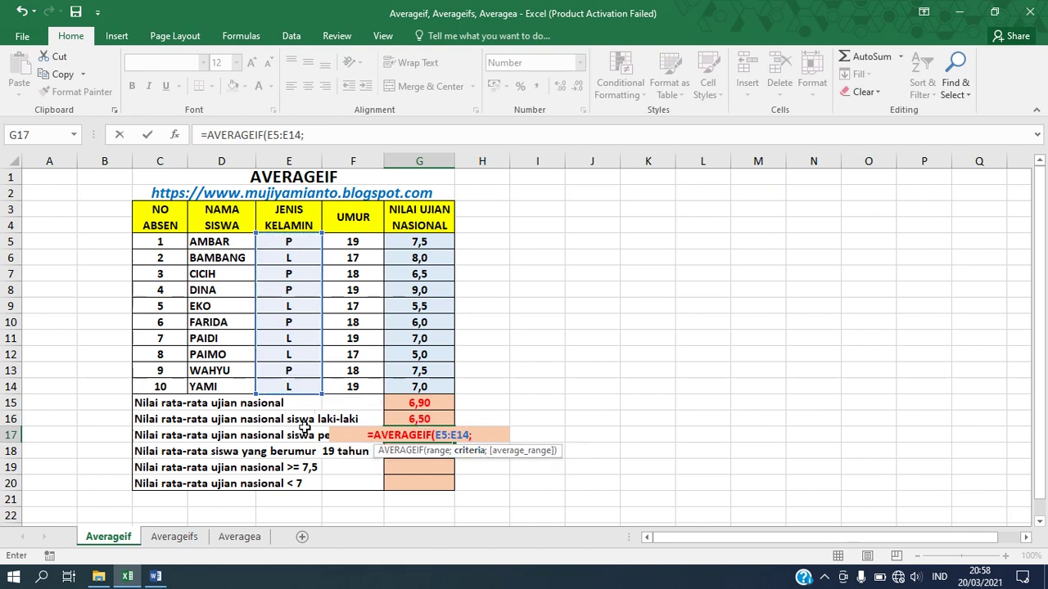
left_click(300, 274)
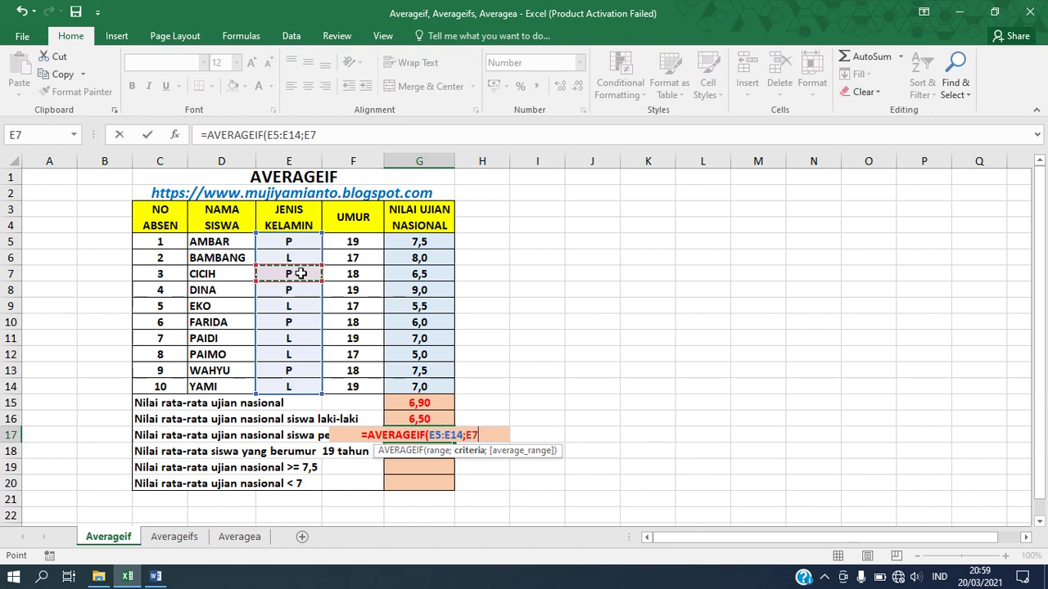
type(";")
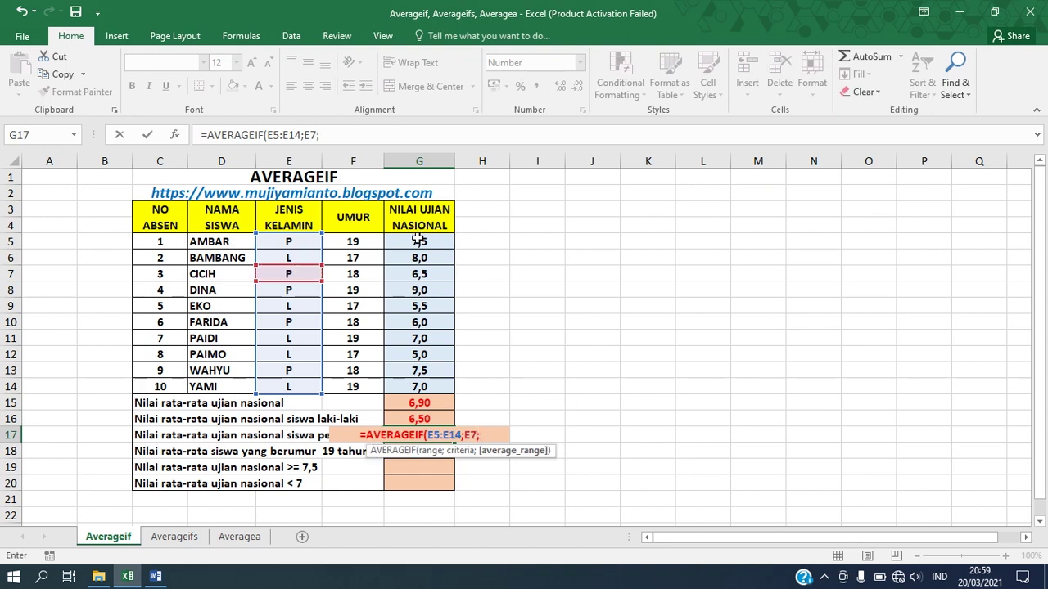
left_click_drag(419, 240, 416, 385)
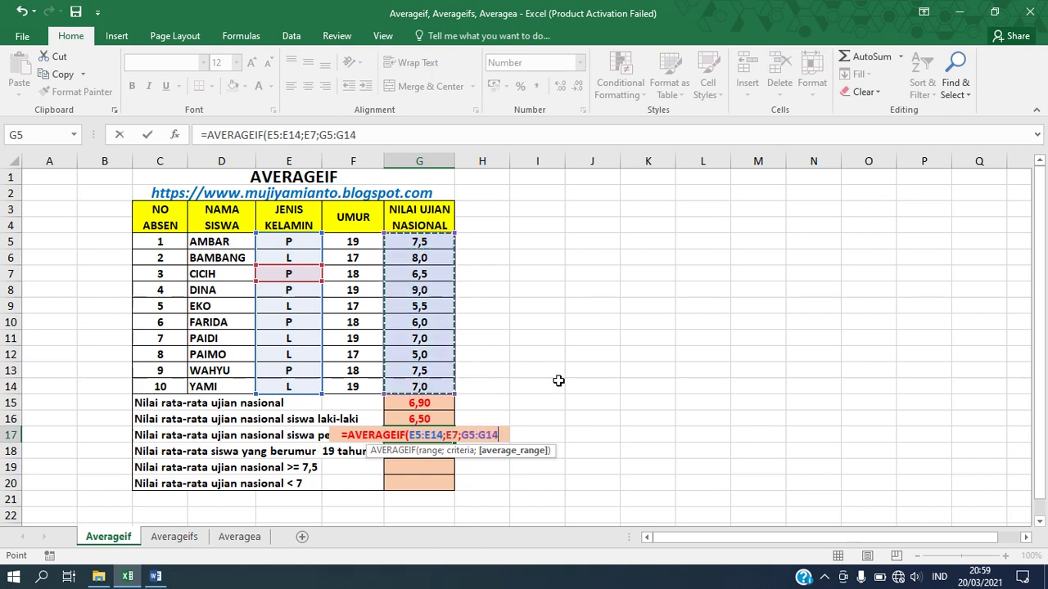
type(")")
key("Return")
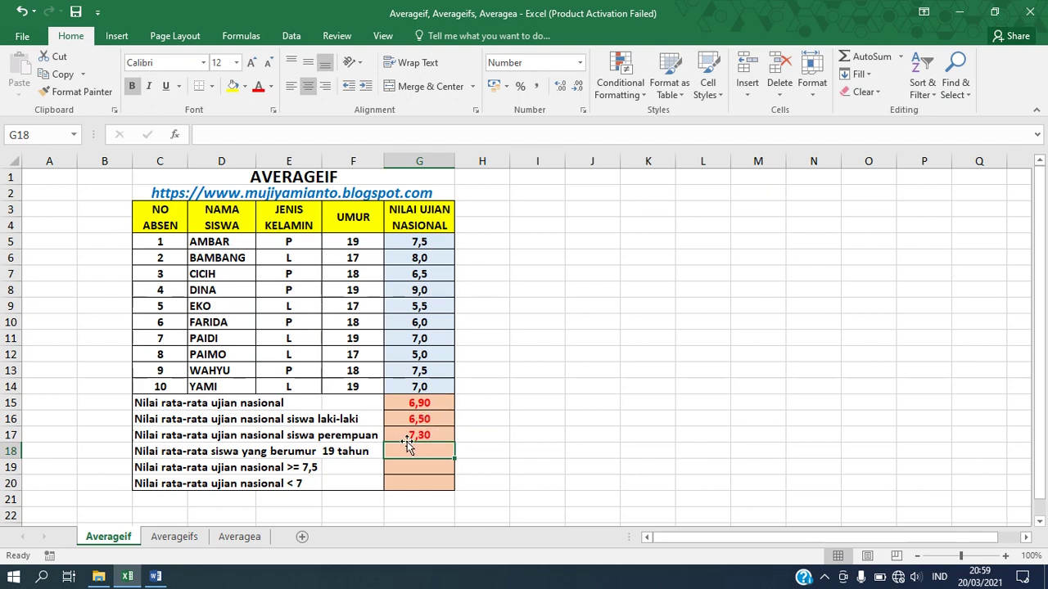
left_click(444, 434)
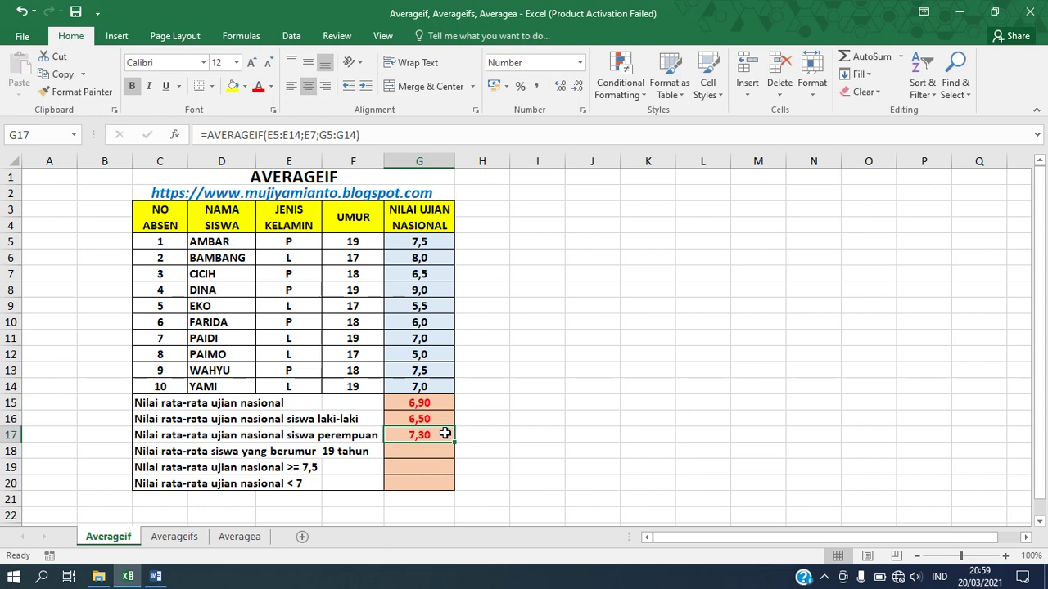
- Calculate the national exam average of the 19-year-old students in G18 with =AVERAGEIF(F5:F14;F5;G5:G14)
left_click(424, 447)
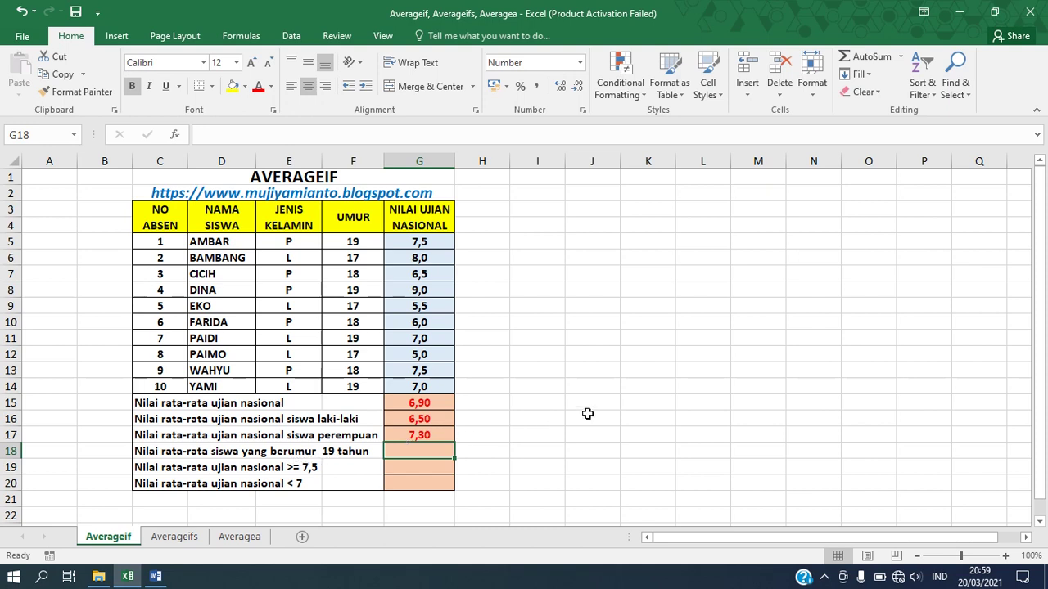
type("=")
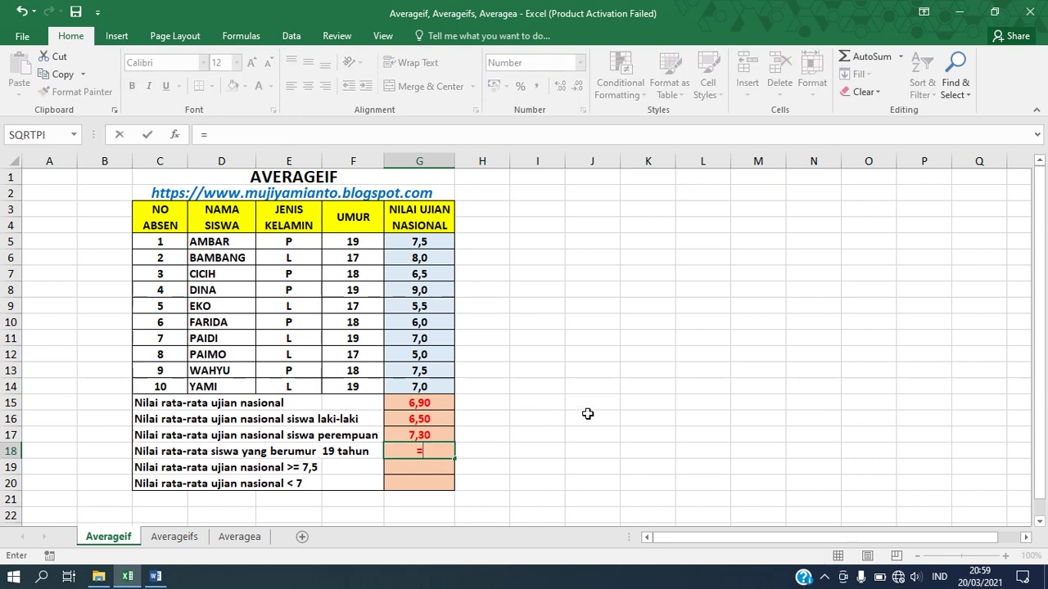
type("AVERA")
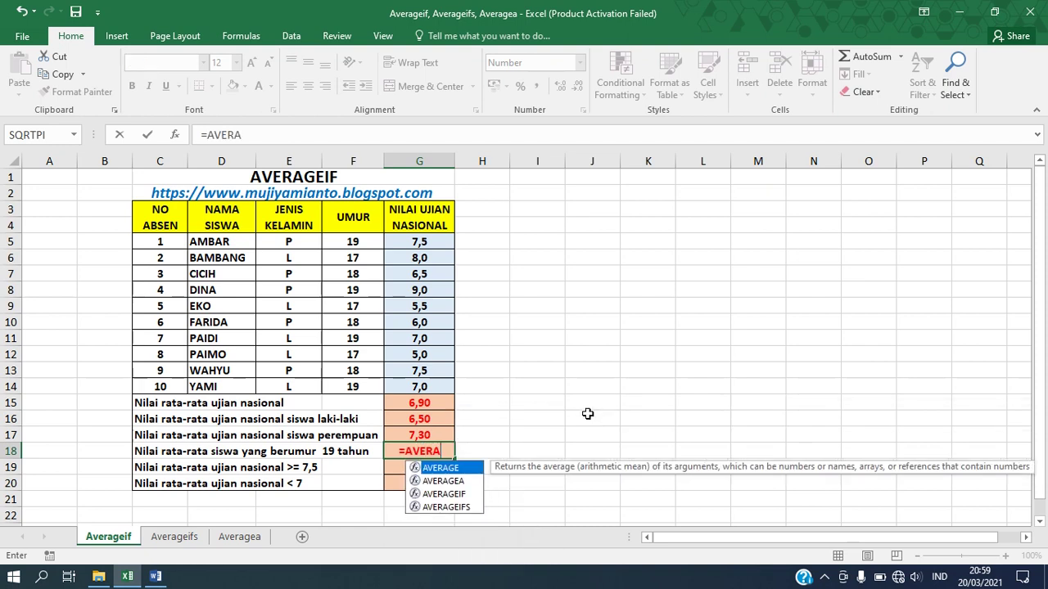
type("GEIF(")
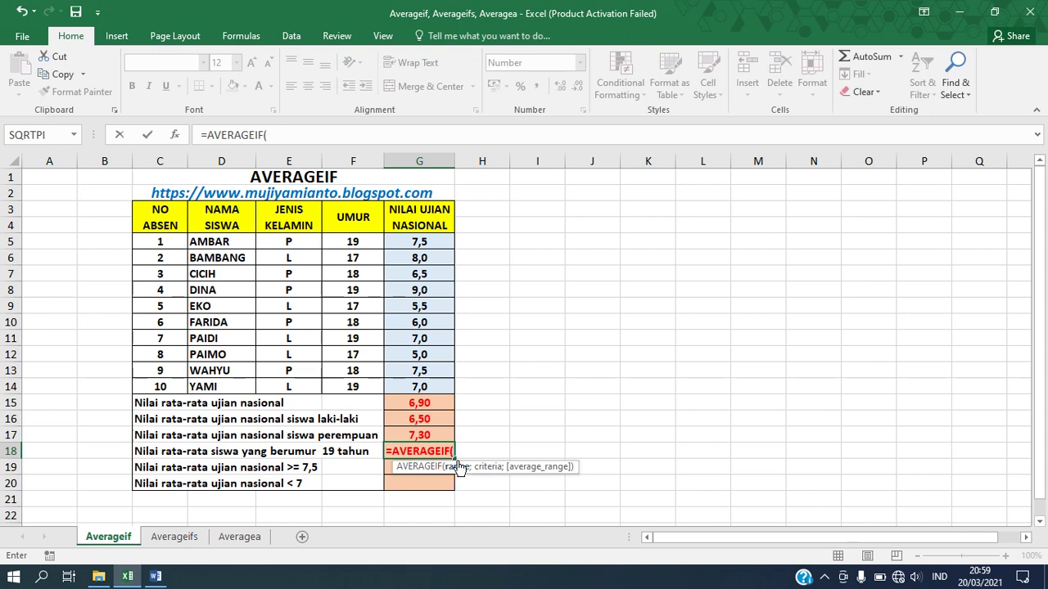
left_click_drag(362, 240, 367, 381)
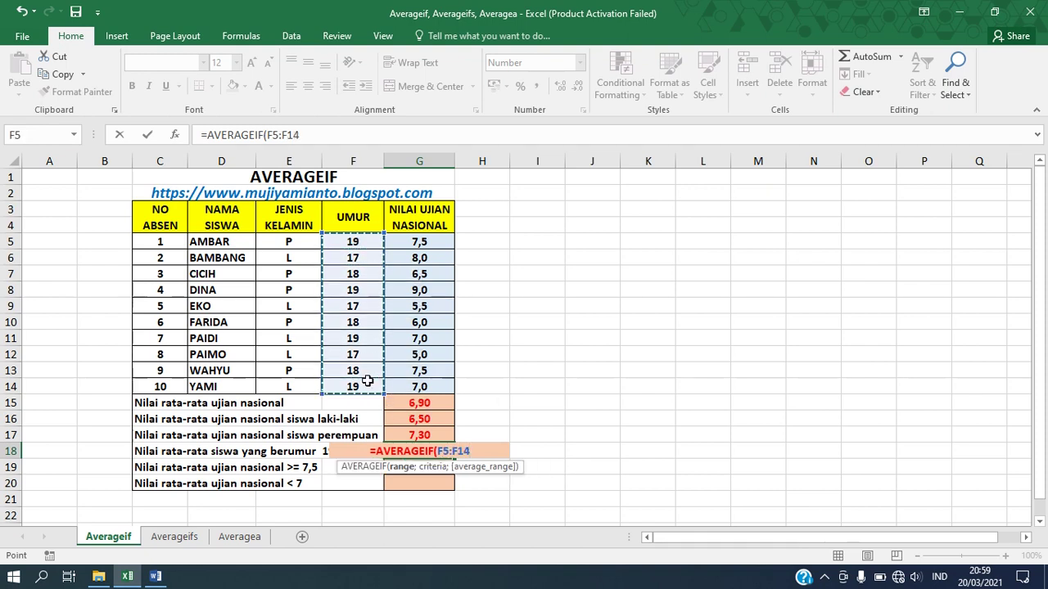
type(";")
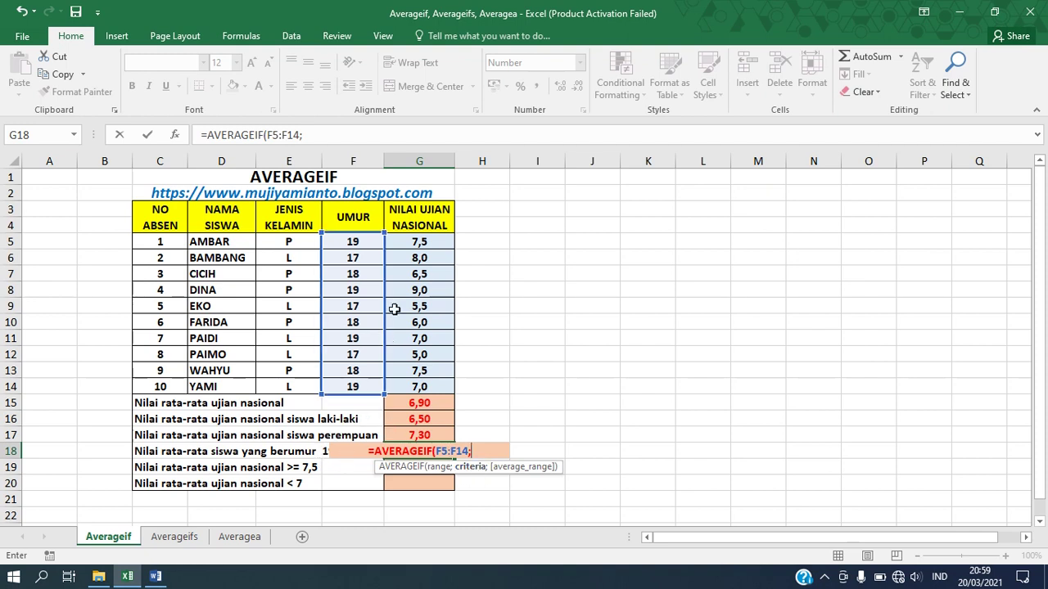
left_click(364, 240)
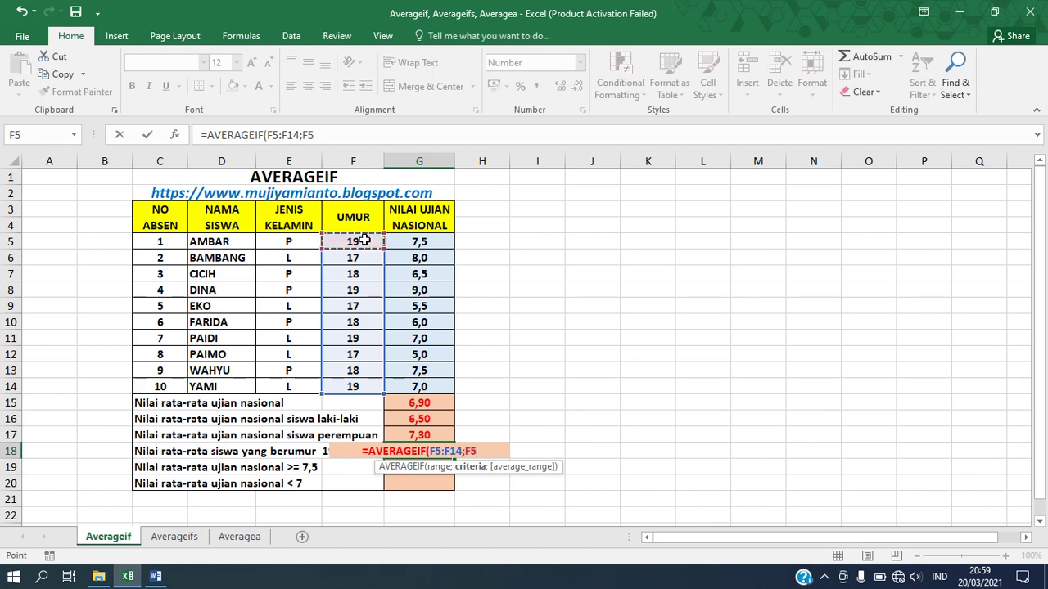
type(";")
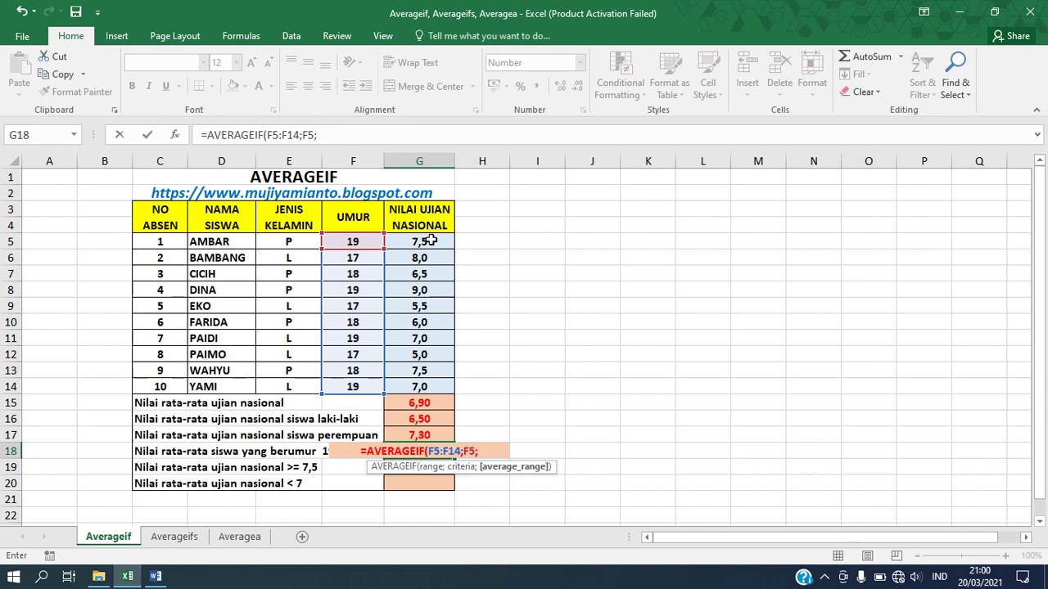
left_click_drag(430, 240, 429, 384)
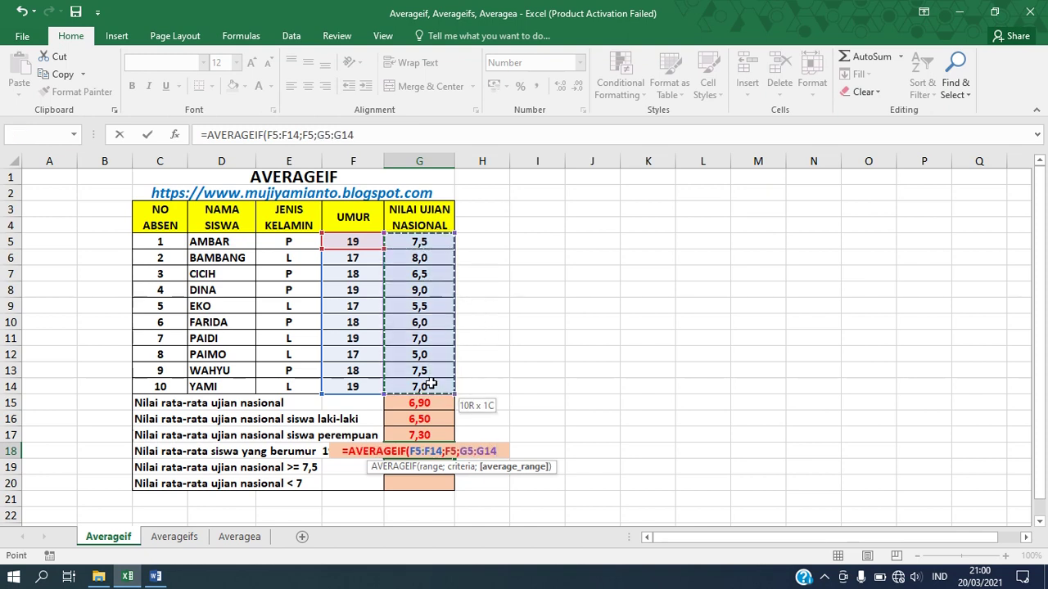
type(")")
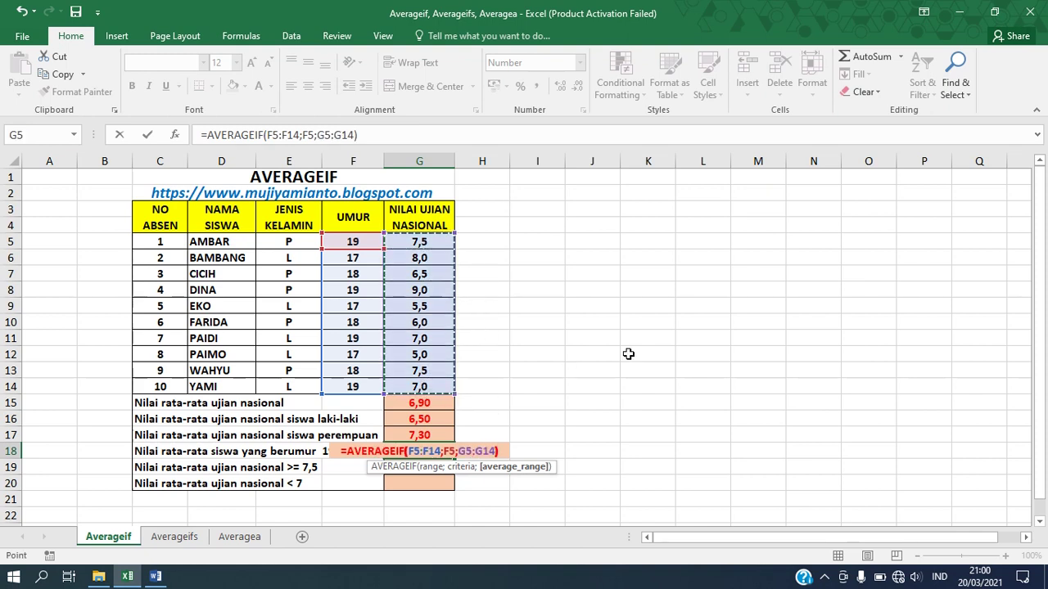
key("Return")
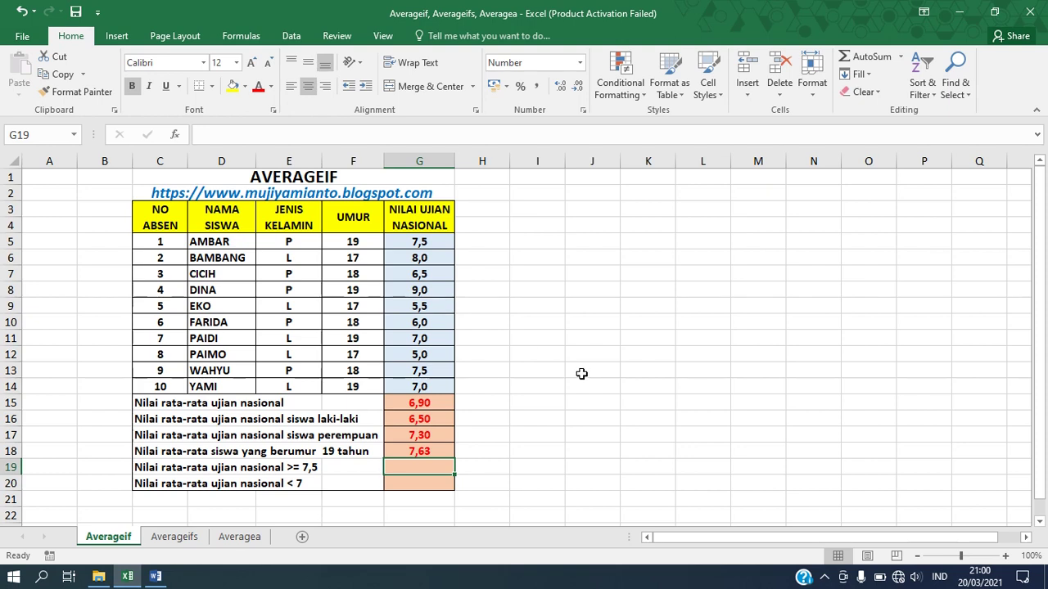
- Calculate the average of national exam scores of at least 7,5 in G19 with =AVERAGEIF(G5:G14;">=7,5")
type("=AVE")
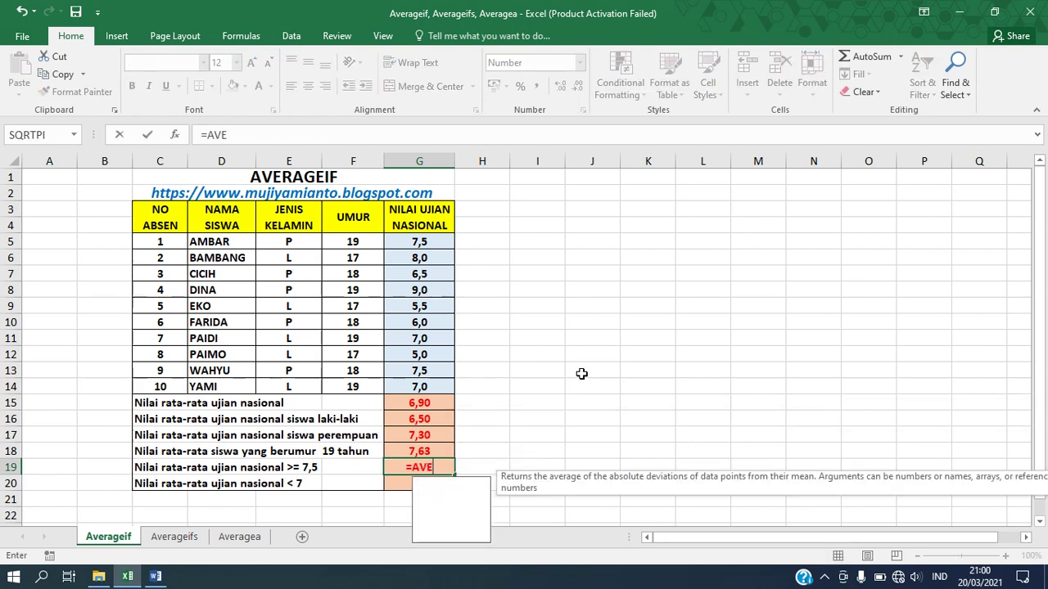
type("RAGEIF(")
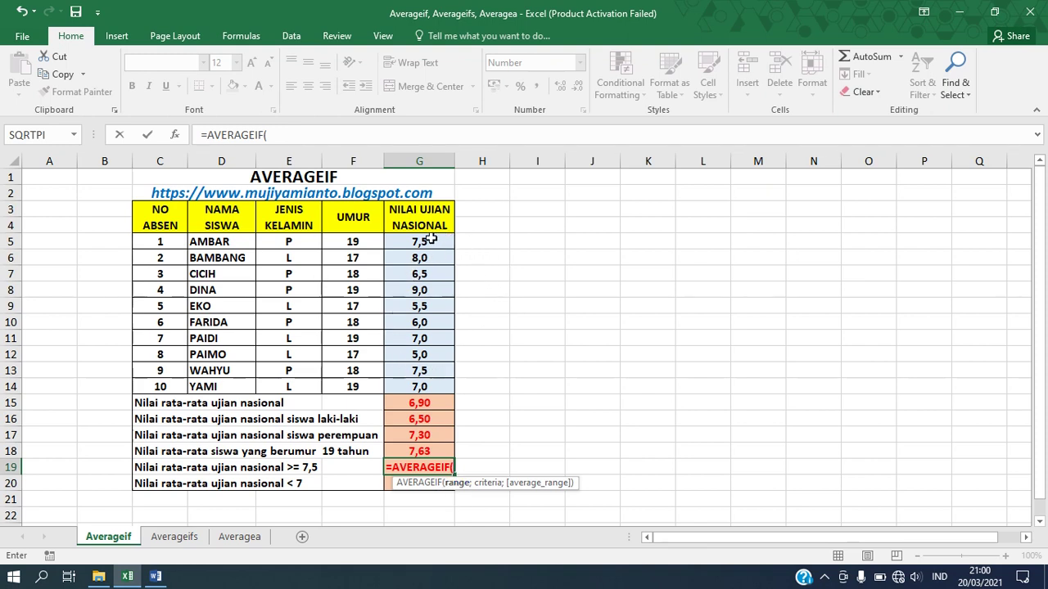
left_click_drag(429, 237, 429, 382)
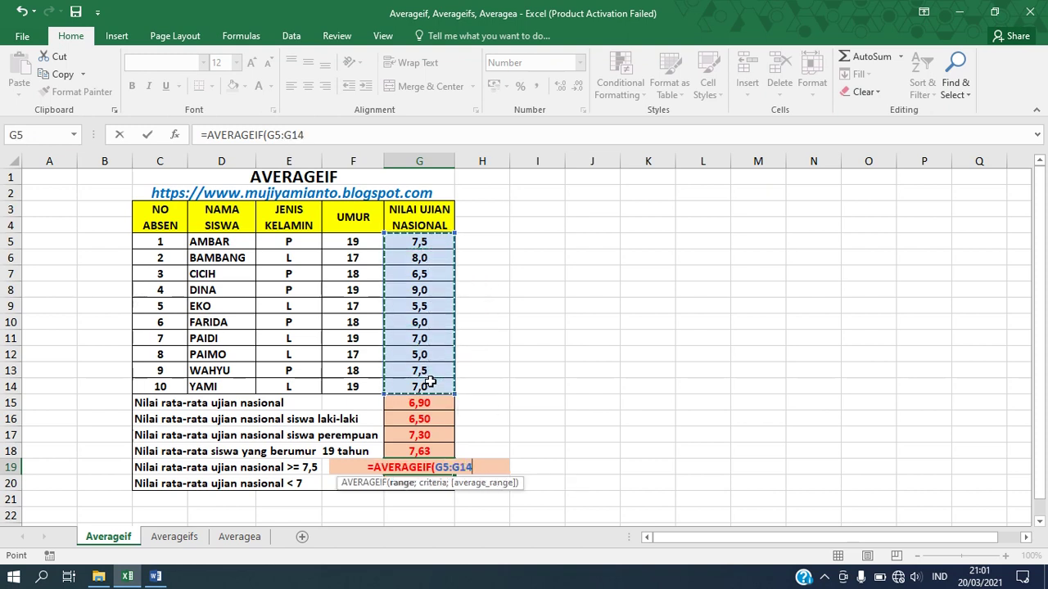
type(";")
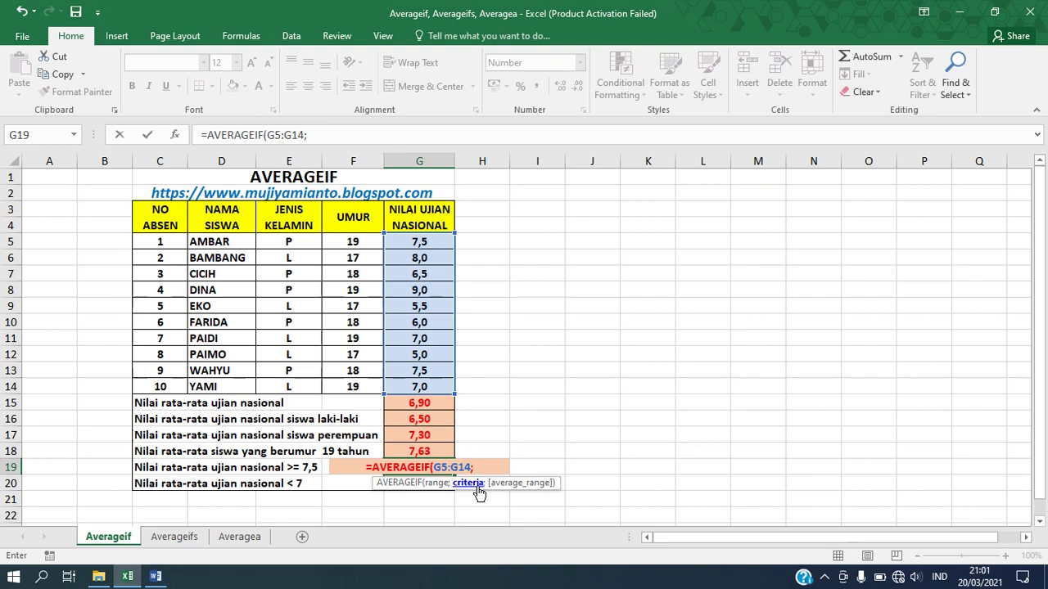
type("\"")
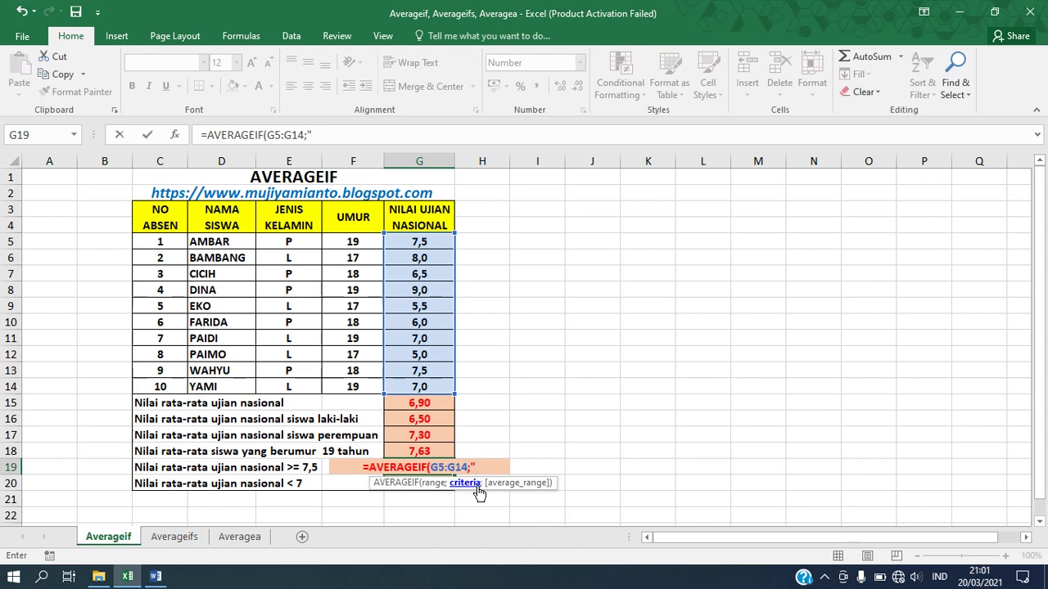
type(">=")
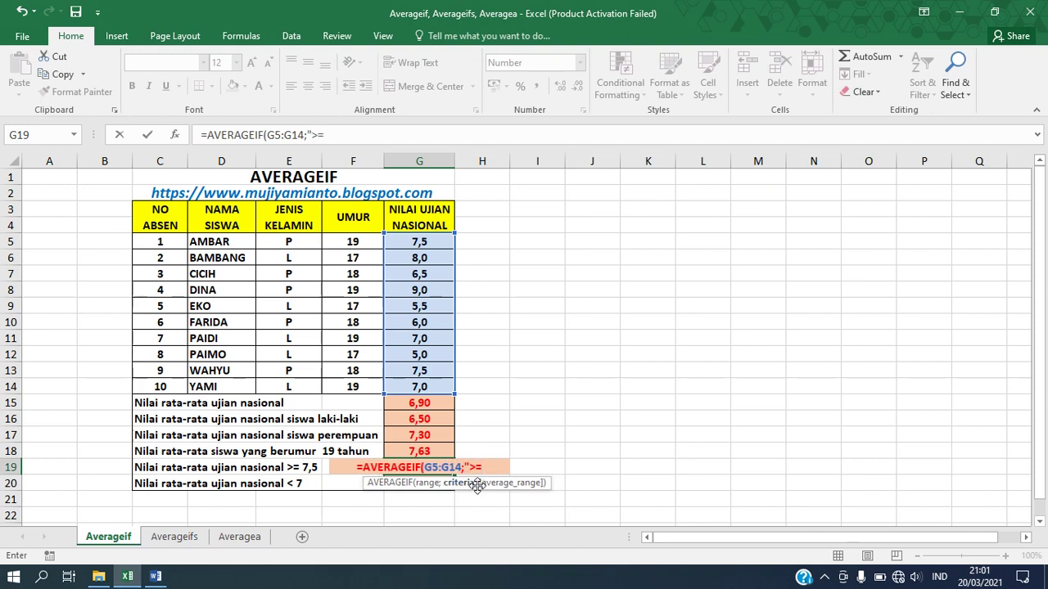
type("7,")
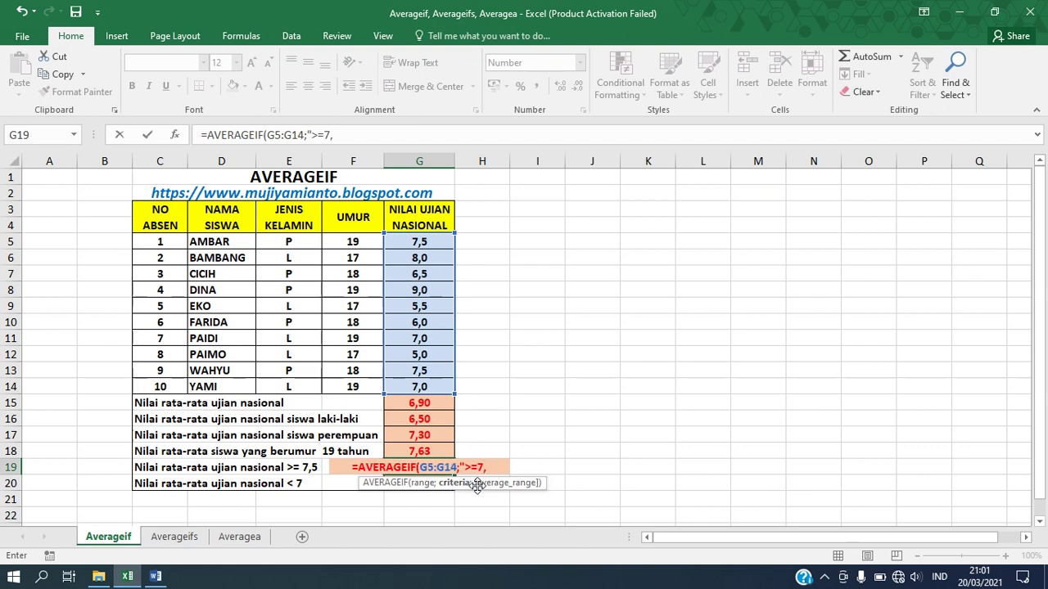
type("5\"")
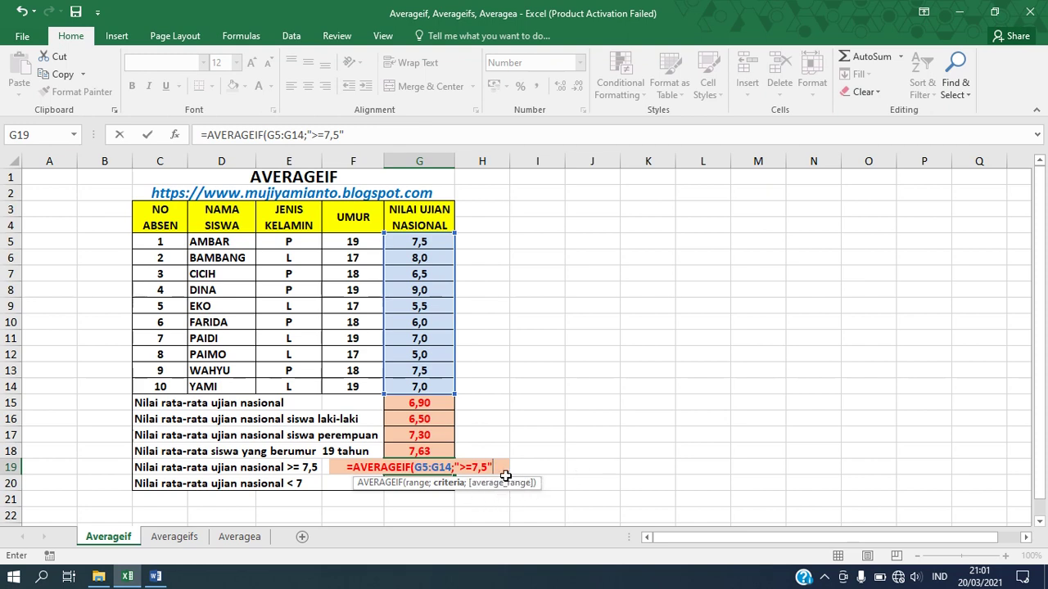
type(";")
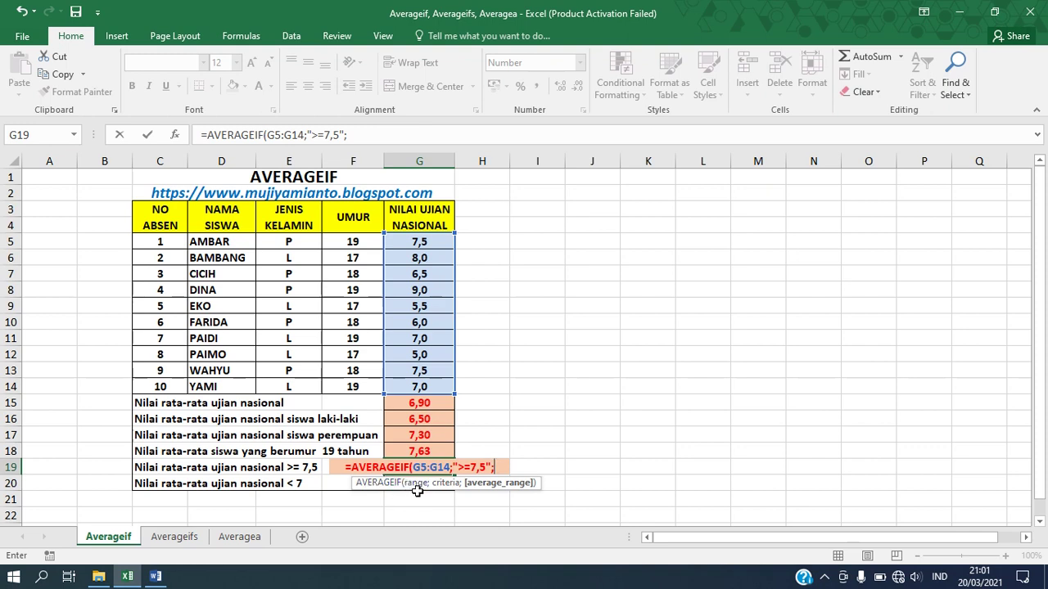
key("BackSpace")
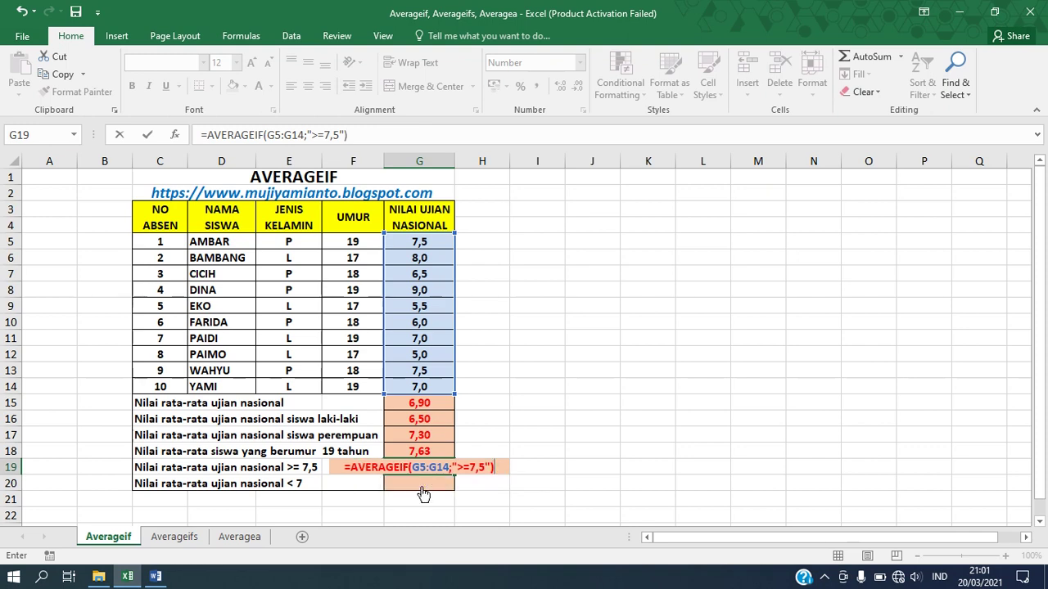
key("Return")
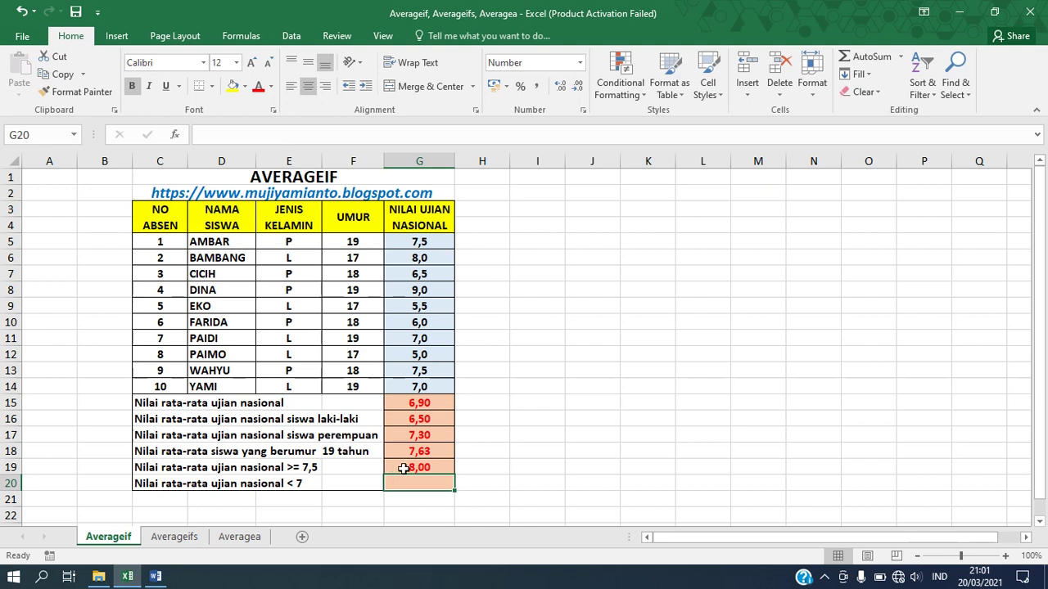
left_click(404, 468)
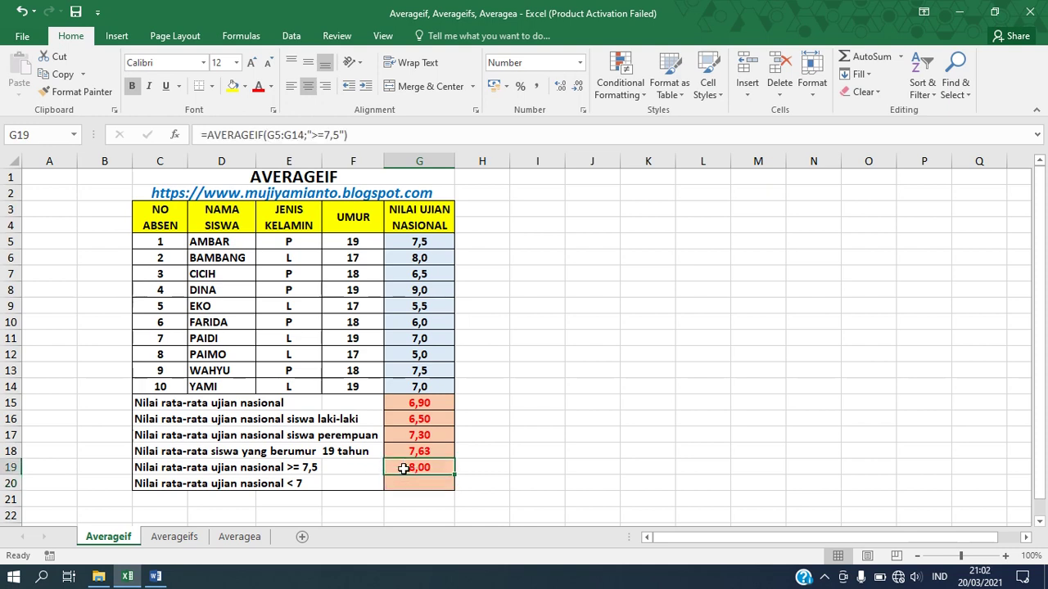
- Calculate the average of national exam scores below 7 in G20 with =AVERAGEIF(G5:G14;"<7";G5:G14)
left_click(403, 481)
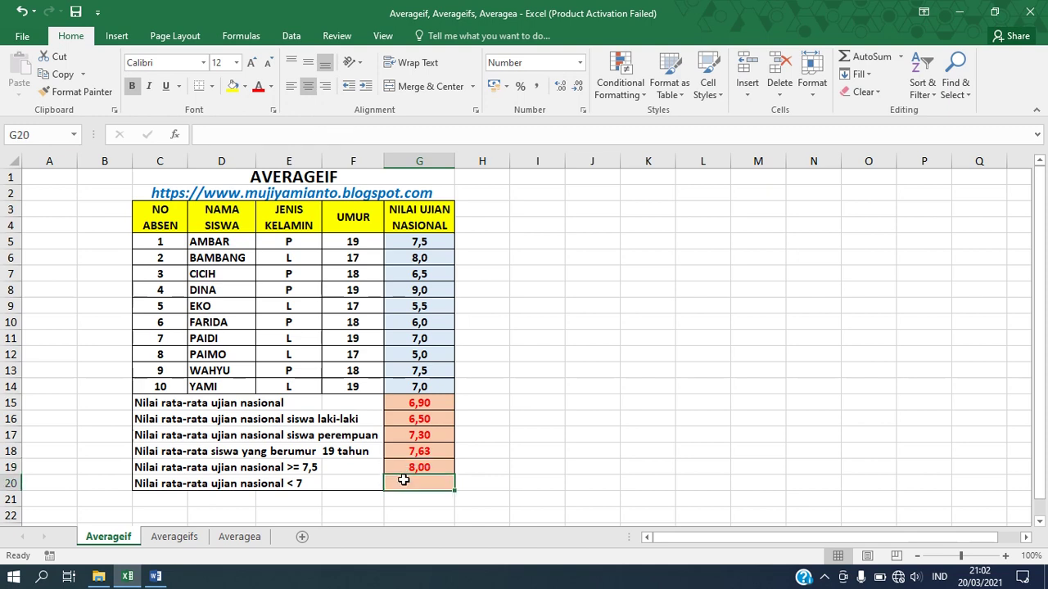
type("=")
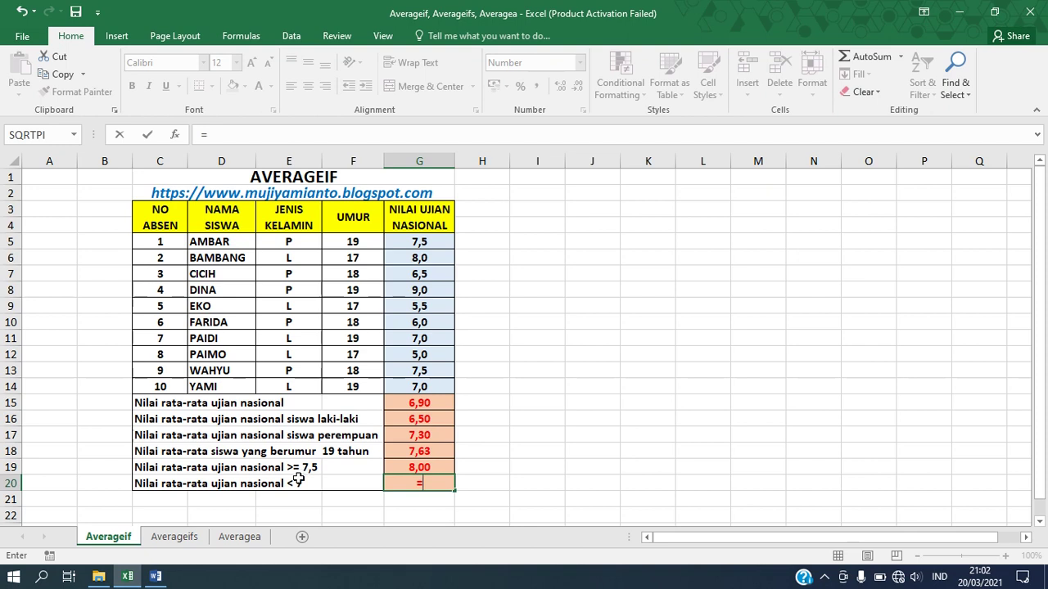
type("A")
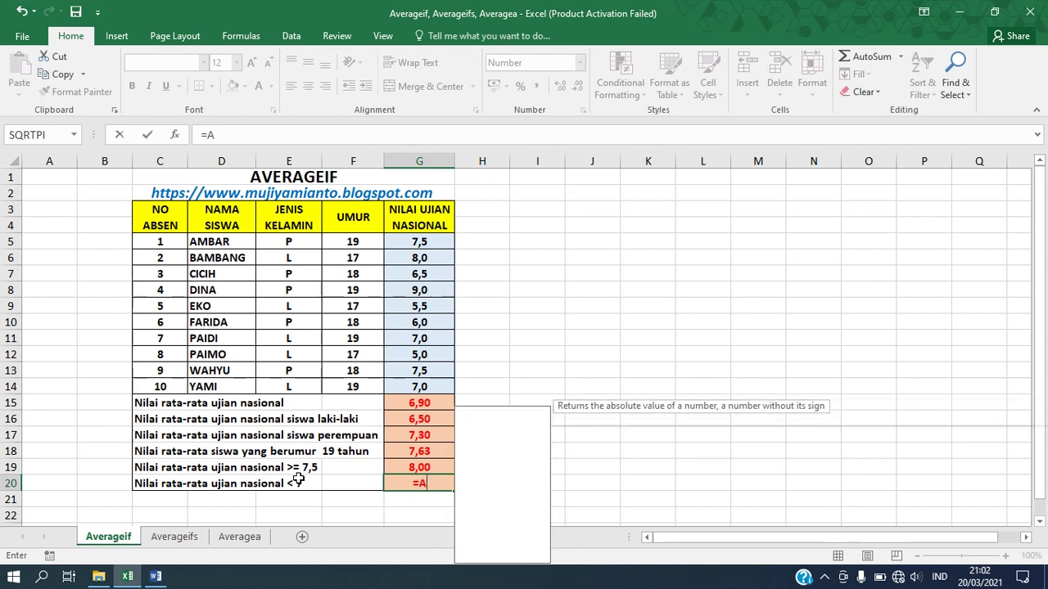
type("VERAGEIF(")
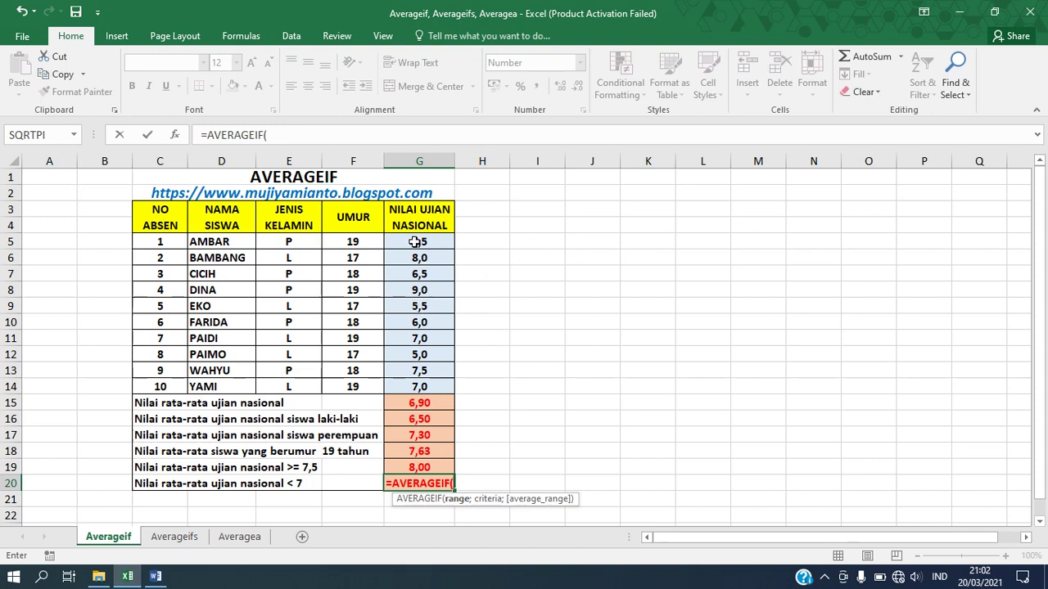
left_click_drag(415, 241, 412, 381)
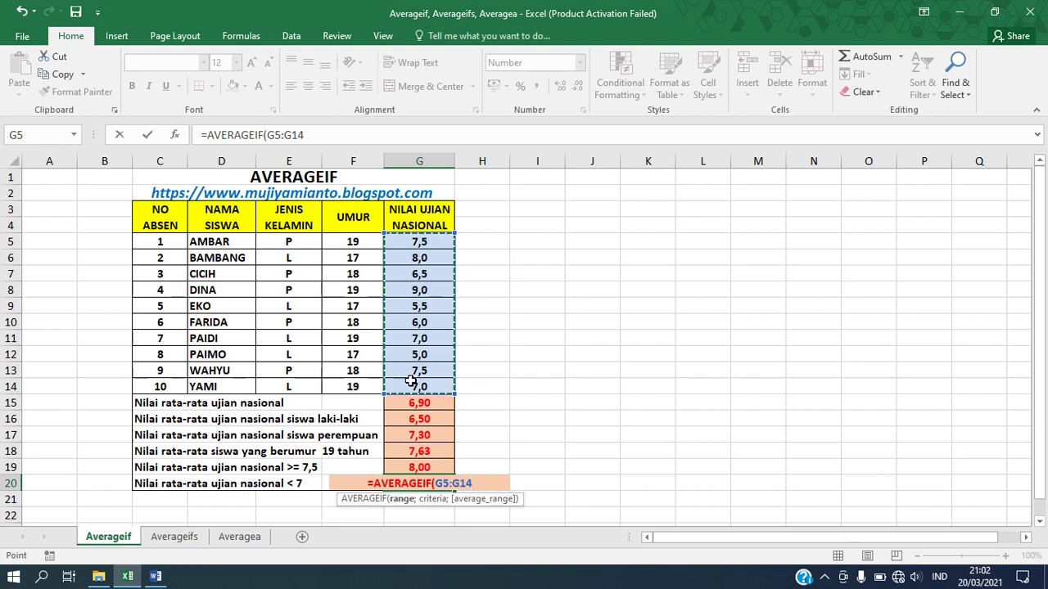
type(";")
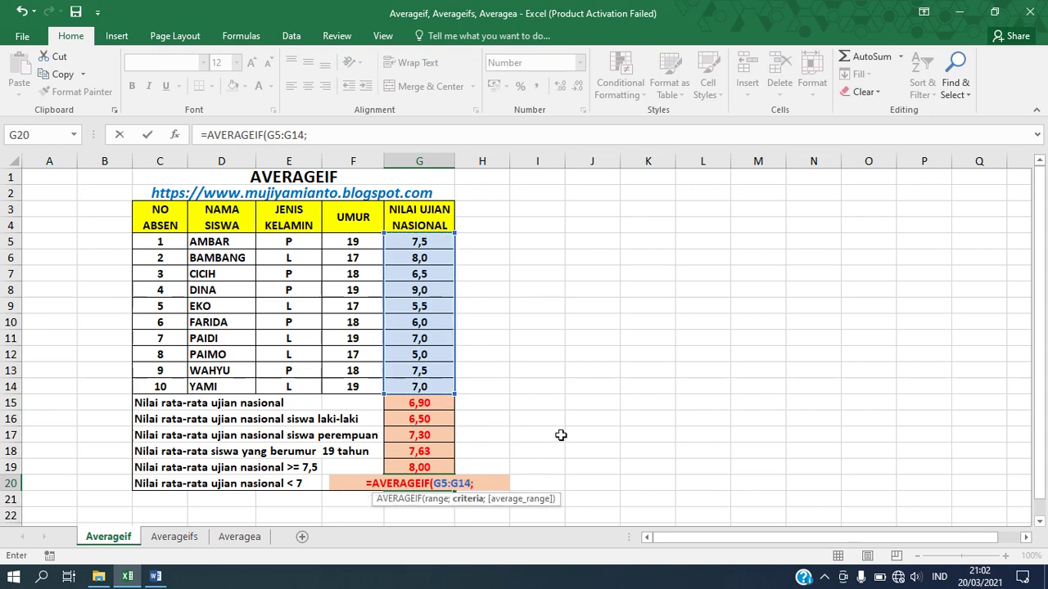
type("\"")
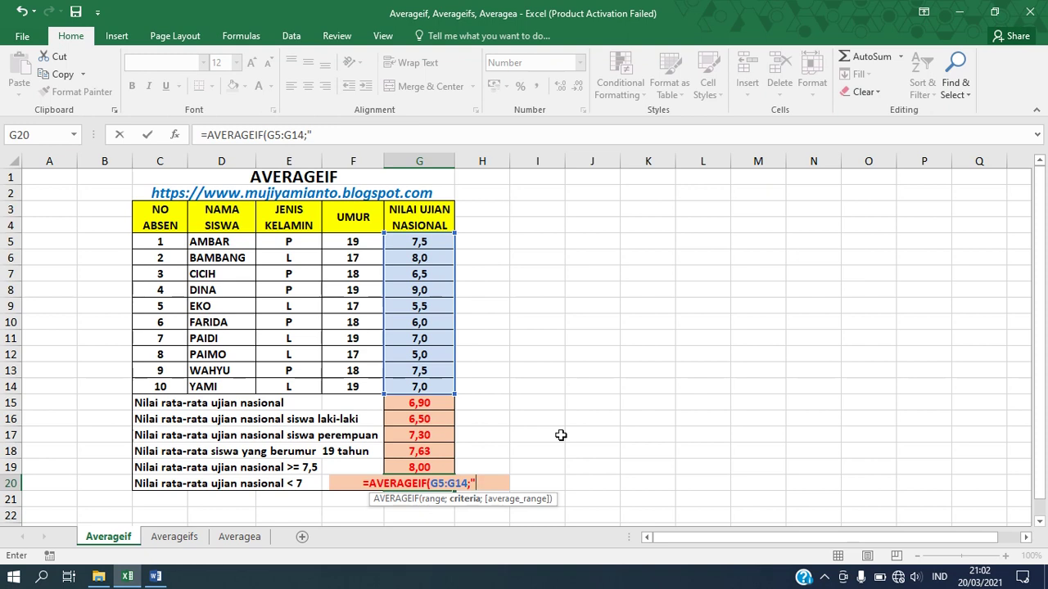
type("<7")
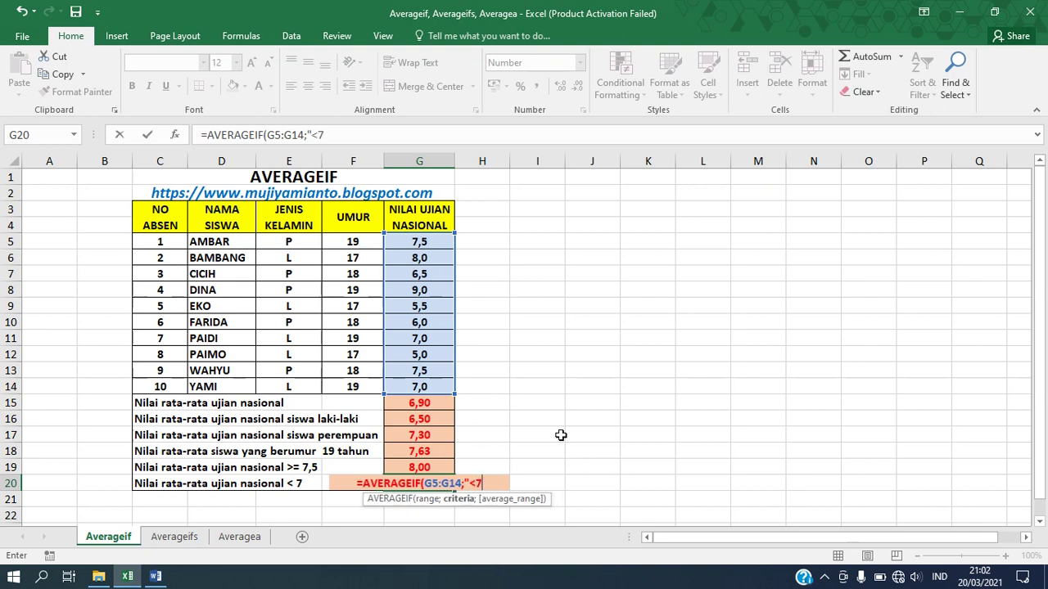
type("\"")
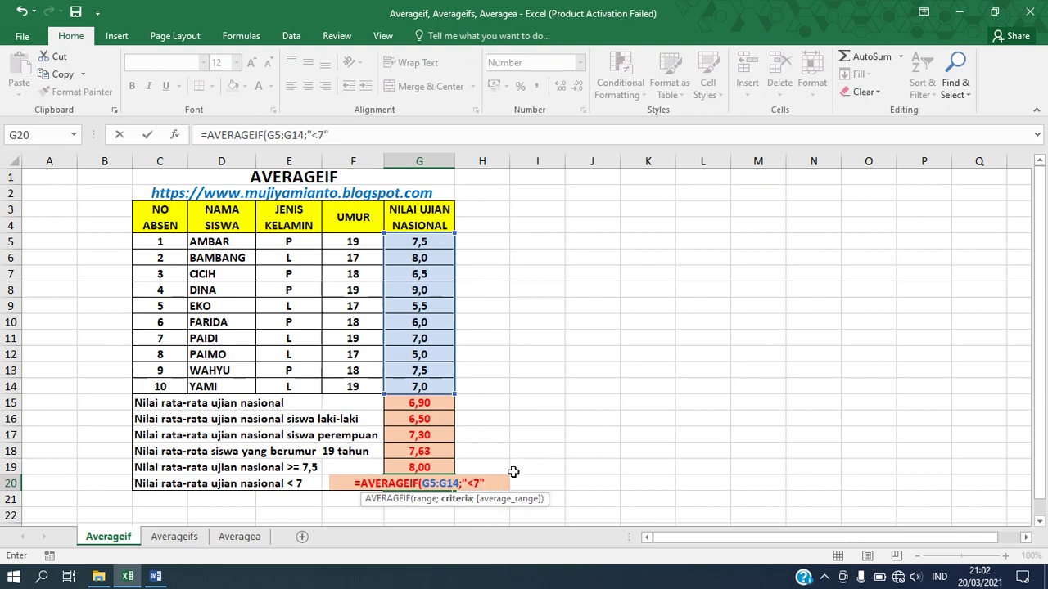
type(";")
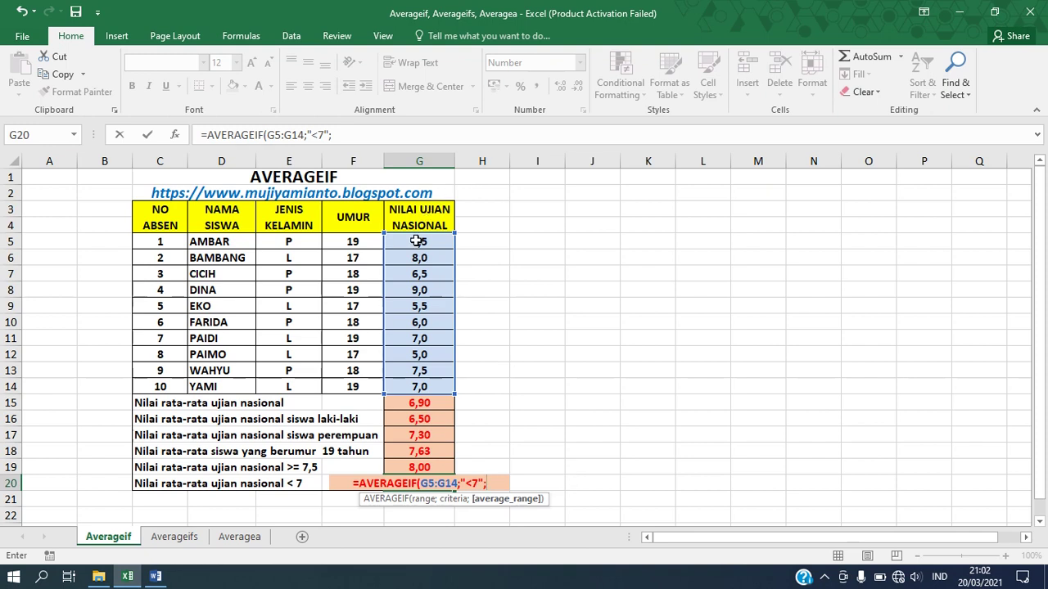
left_click_drag(417, 240, 424, 384)
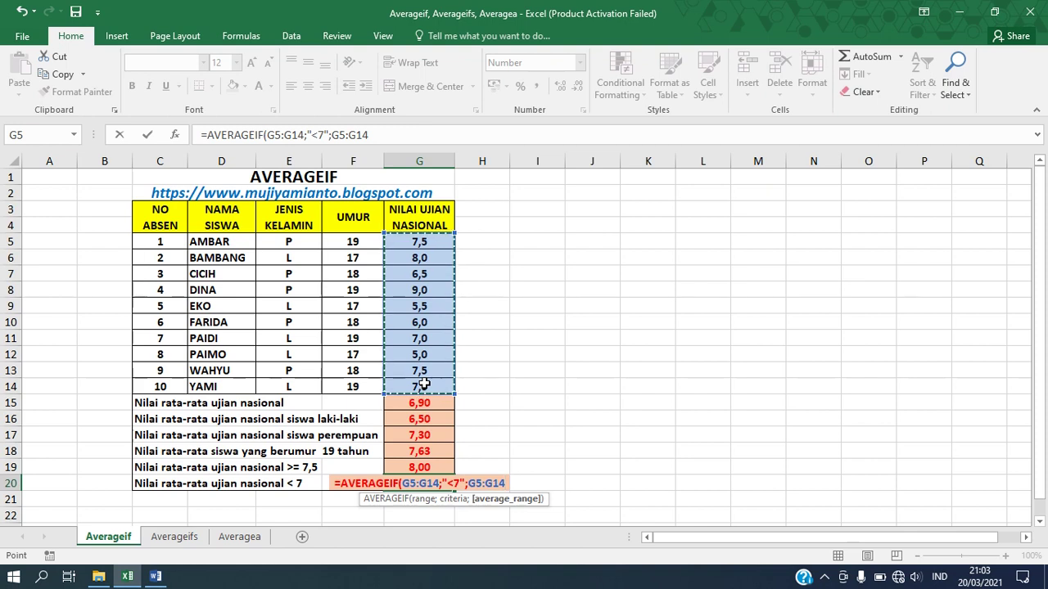
type(")")
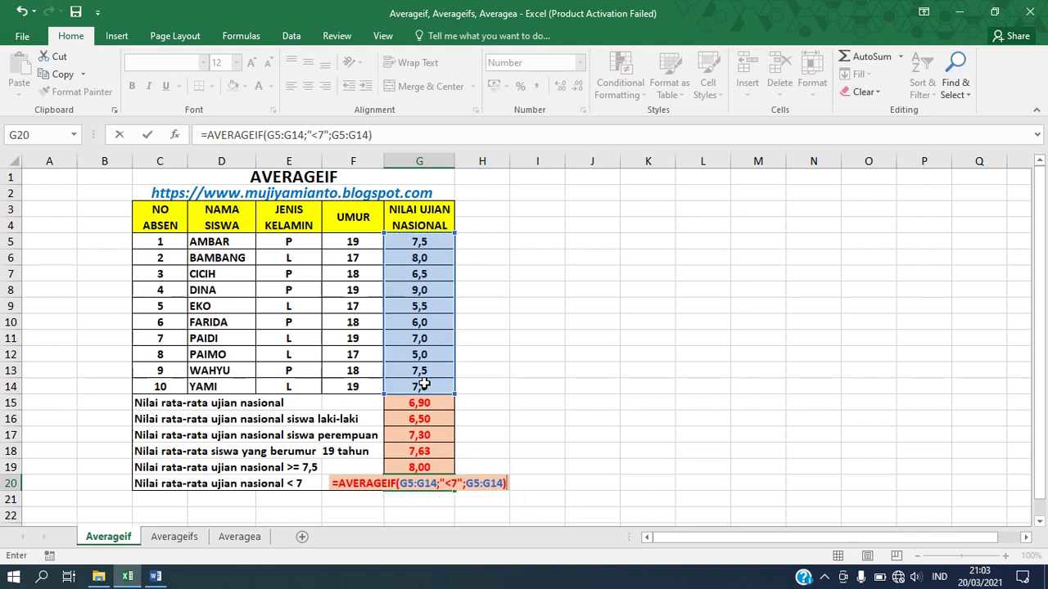
key("Return")
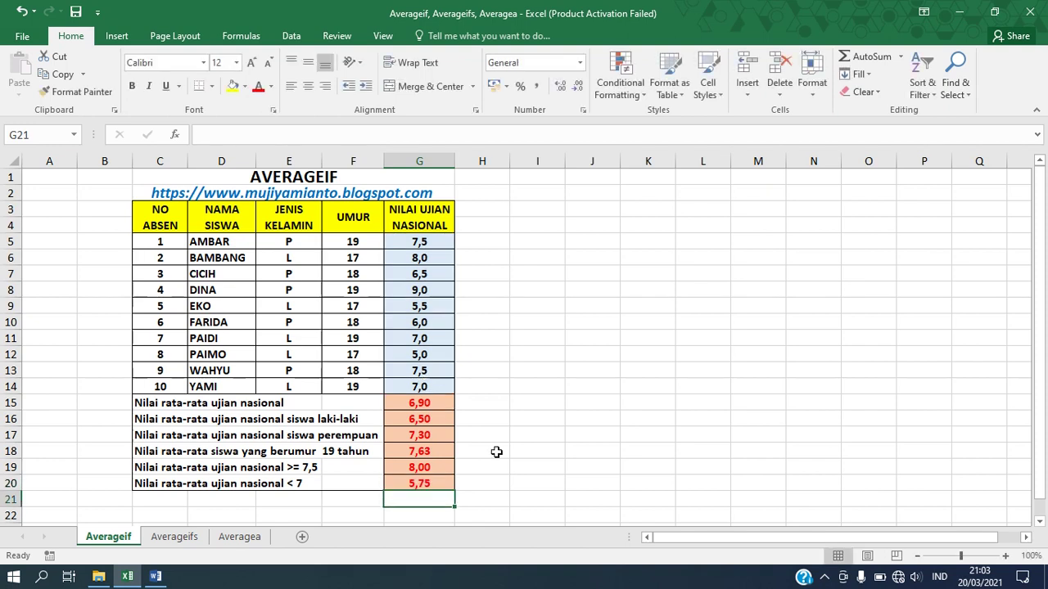
left_click(471, 482)
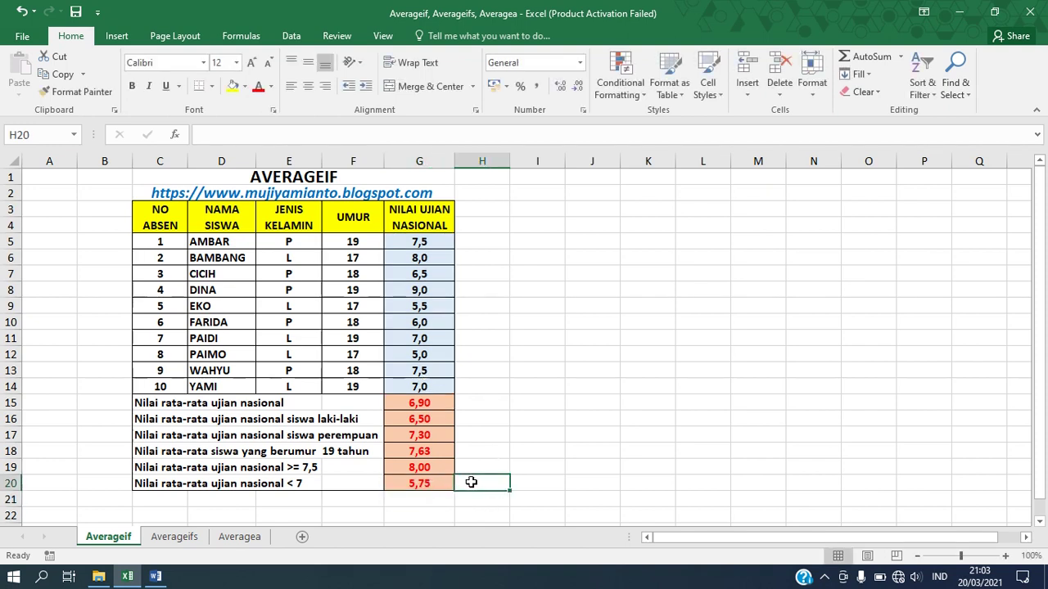